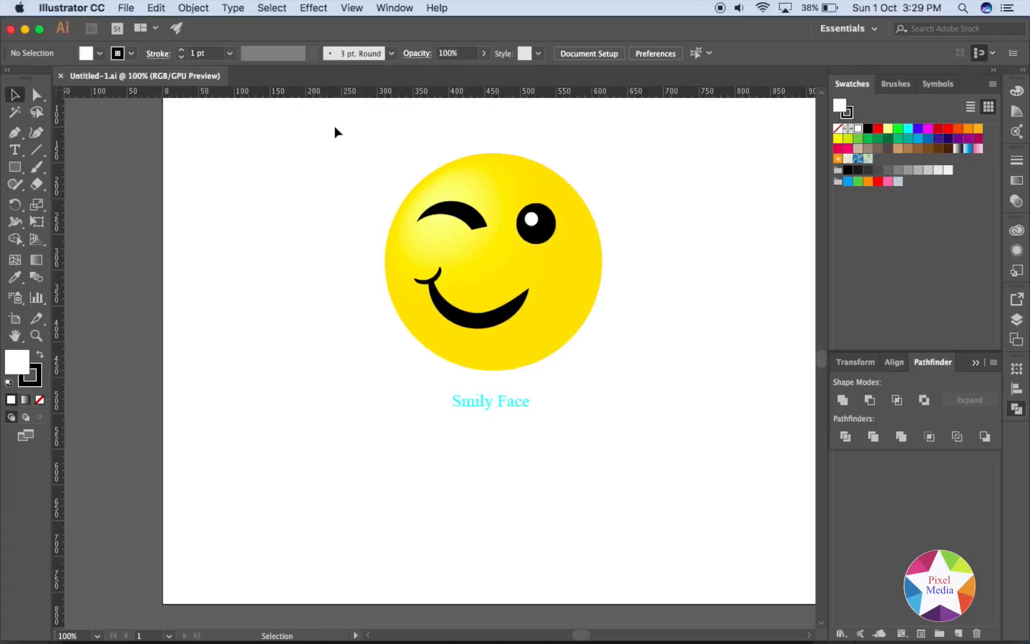
- Copy the whole smiley artwork together with its "Smily Face" caption and switch to Photoshop
{"action": "left_click_drag", "start_coordinate": [337, 138], "coordinate": [626, 444]}
{"action": "key", "text": "super"}
{"action": "key", "text": "super"}
{"action": "key", "text": "super+Tab"}
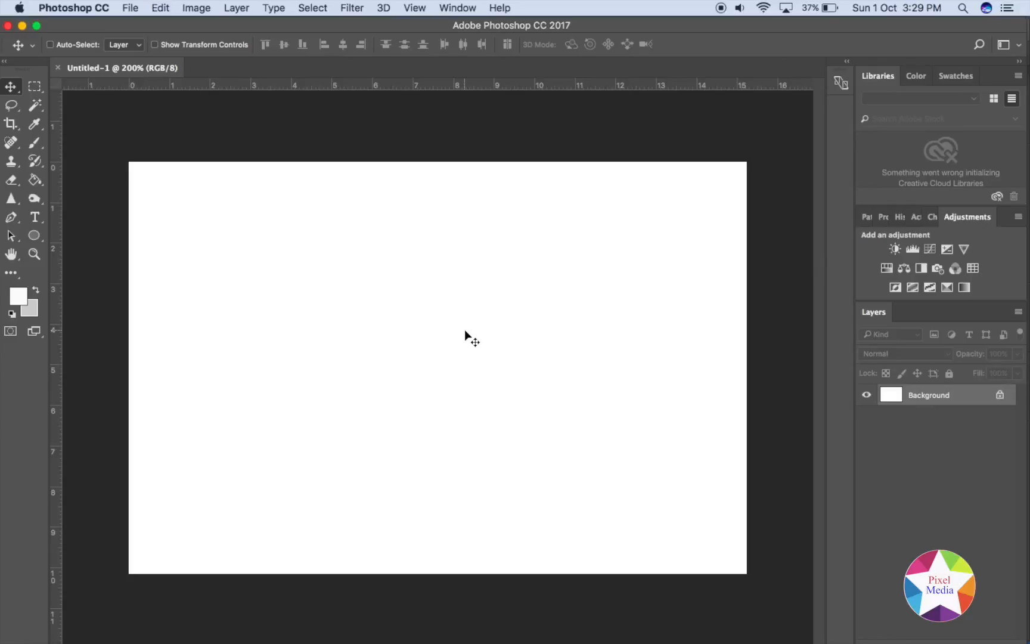
- Paste the smiley artwork as a Smart Object and scale it to about 35% width and 33% height
{"action": "key", "text": "super+v"}
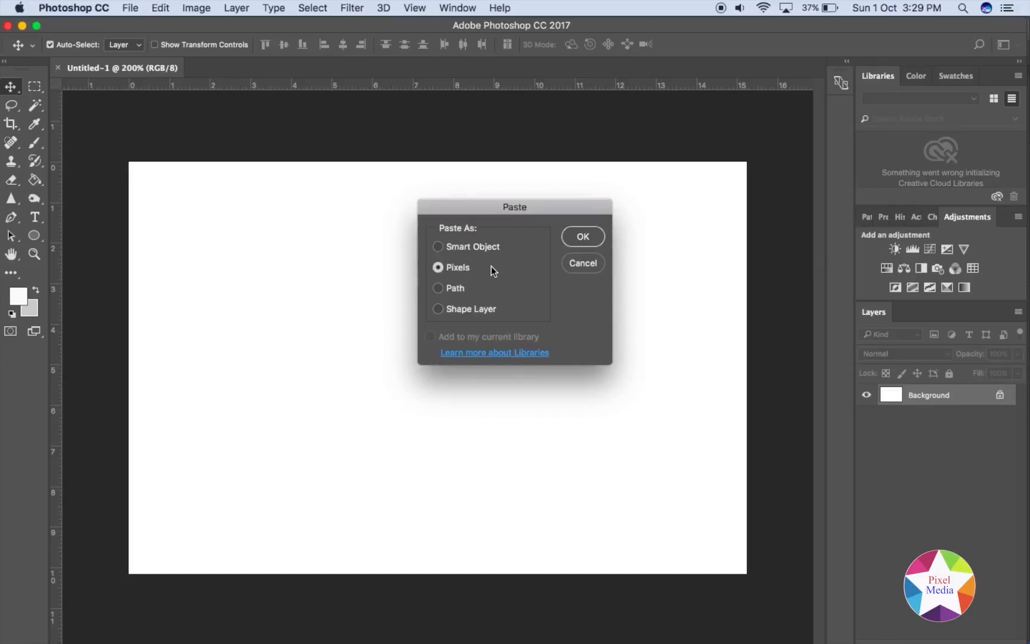
{"action": "left_click", "coordinate": [448, 247]}
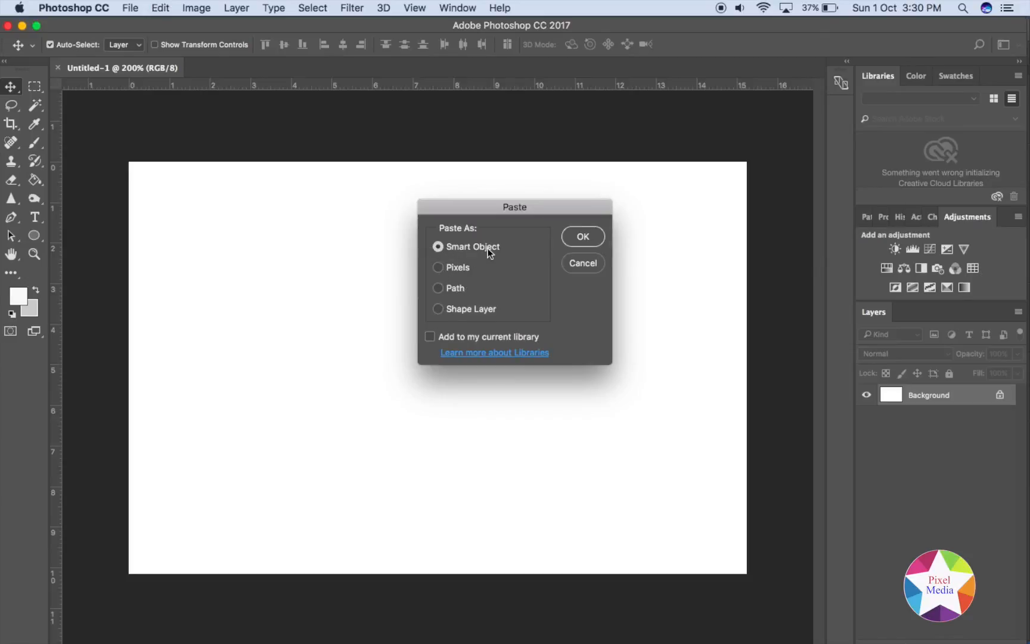
{"action": "left_click", "coordinate": [579, 237]}
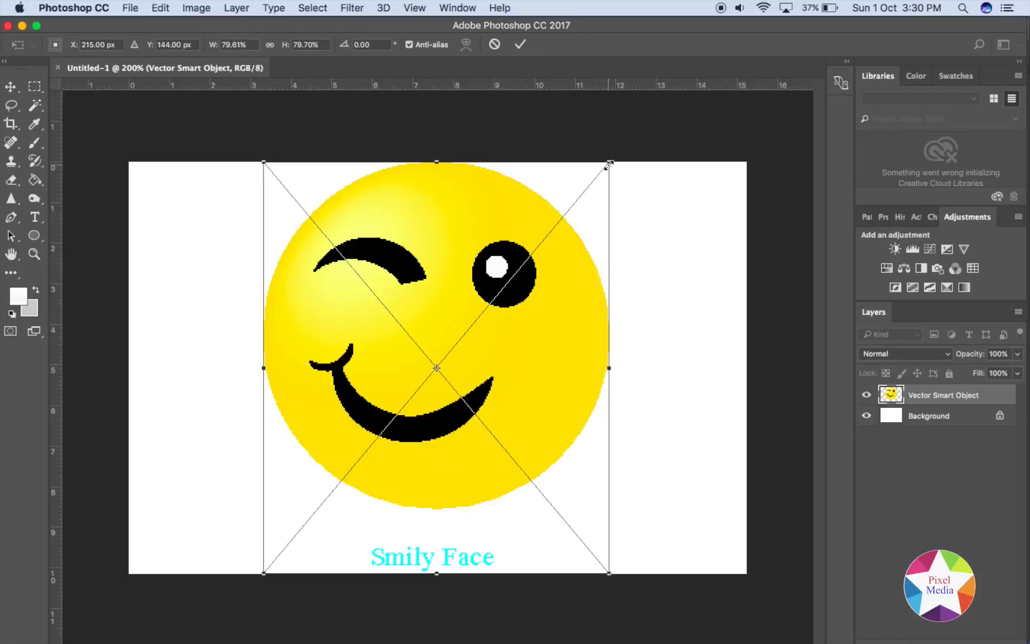
{"action": "left_click_drag", "start_coordinate": [609, 166], "coordinate": [391, 260]}
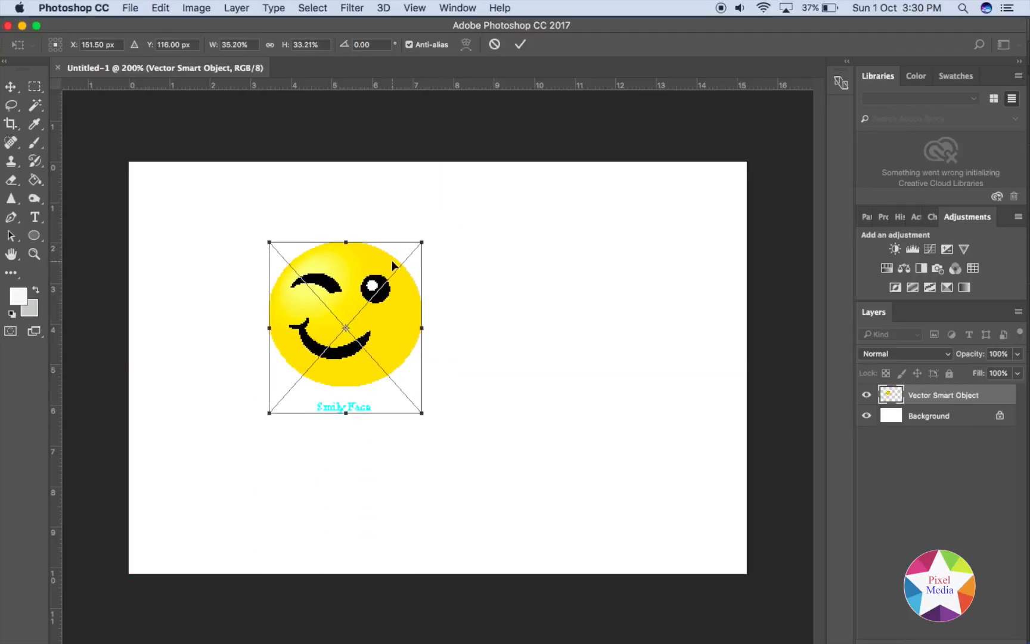
{"action": "key", "text": "Return"}
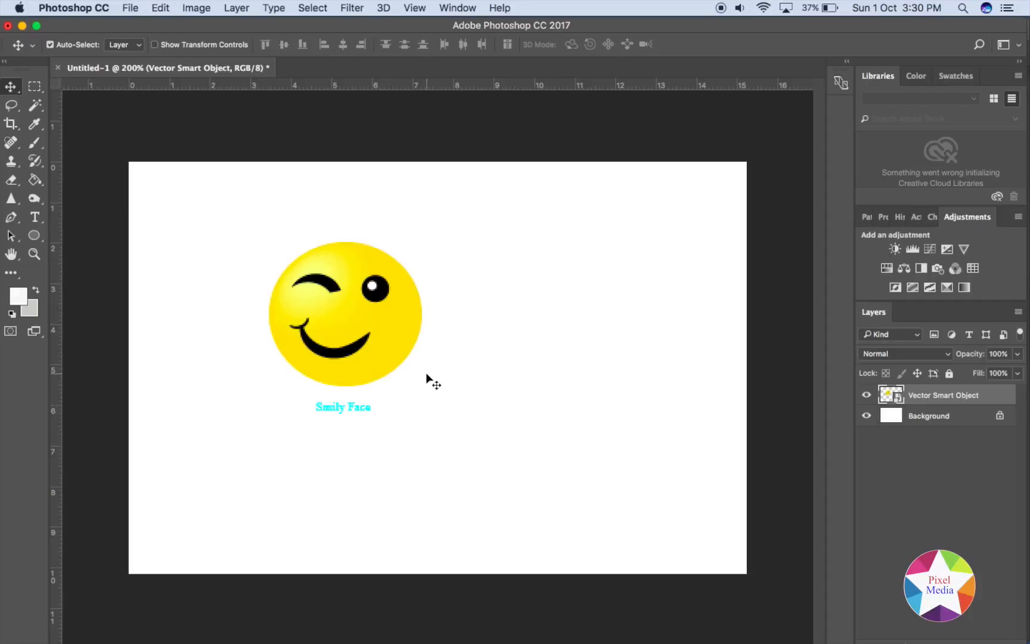
- Enlarge the smiley Smart Object with Free Transform until its upper edge runs past the top of the canvas
{"action": "key", "text": "super+t"}
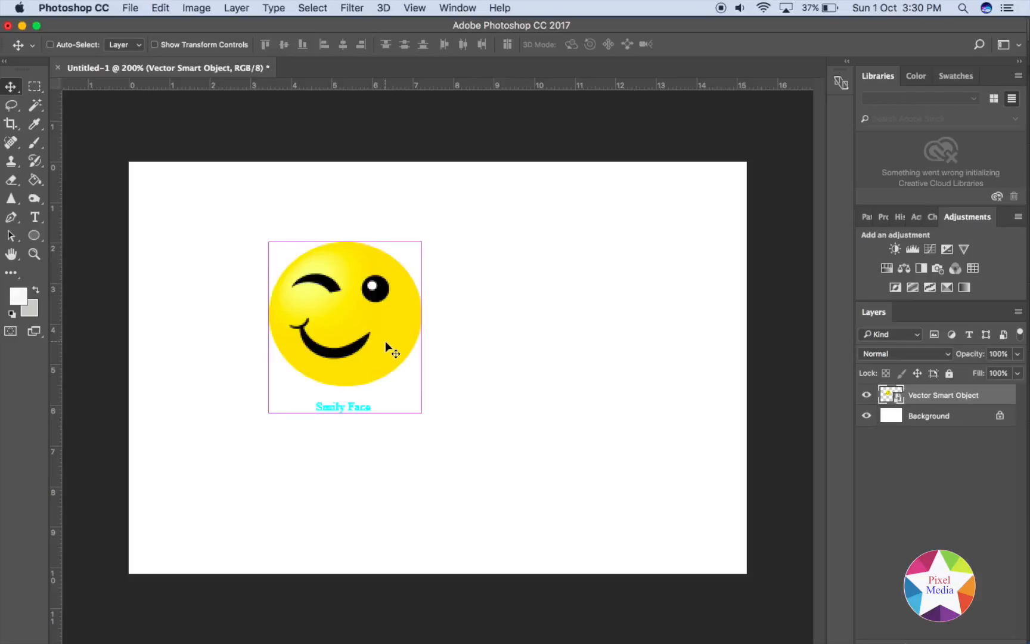
{"action": "left_click_drag", "start_coordinate": [422, 241], "coordinate": [469, 146]}
{"action": "left_click", "coordinate": [521, 44]}
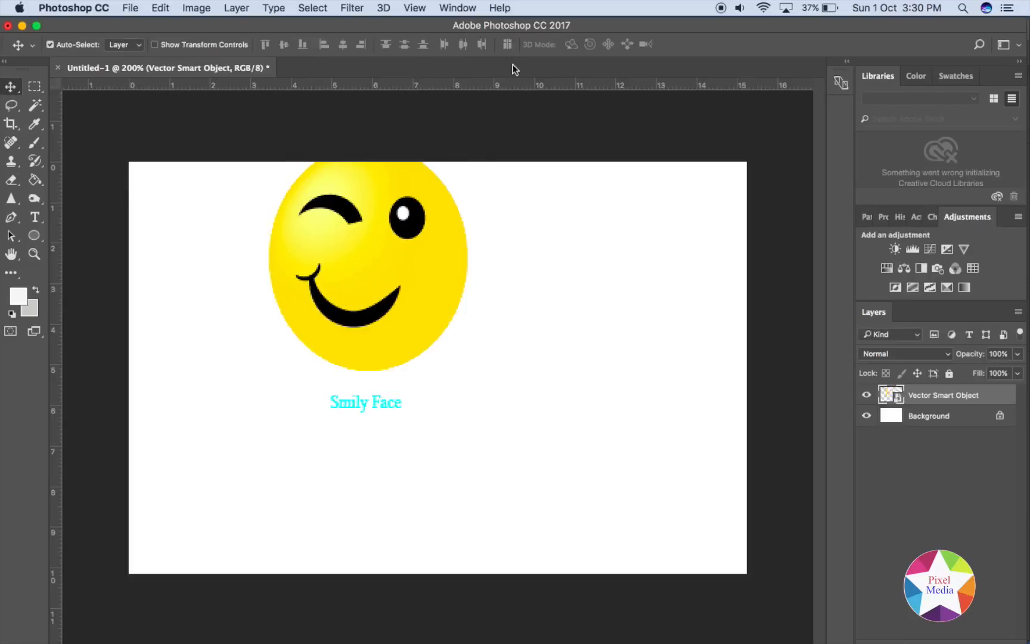
- Move the smiley Smart Object down and shrink it to about 4.6% width and 3.6% height
{"action": "left_click_drag", "start_coordinate": [403, 246], "coordinate": [371, 312]}
{"action": "key", "text": "super+t"}
{"action": "left_click_drag", "start_coordinate": [438, 210], "coordinate": [240, 486]}
{"action": "left_click", "coordinate": [520, 44]}
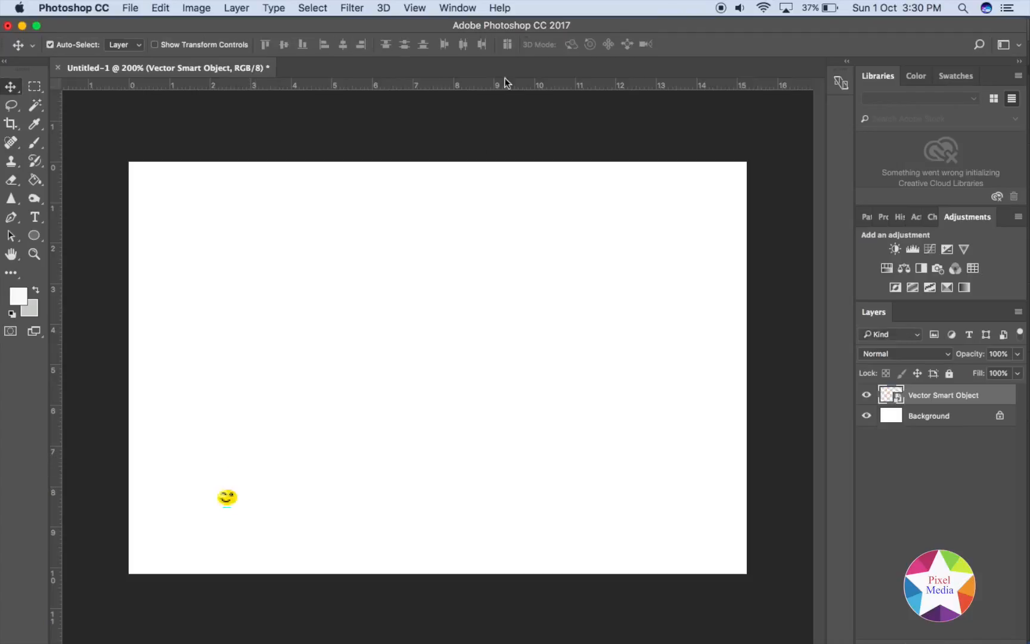
- Scale the tiny smiley Smart Object back up to about 61% width and 60% height
{"action": "key", "text": "super+t"}
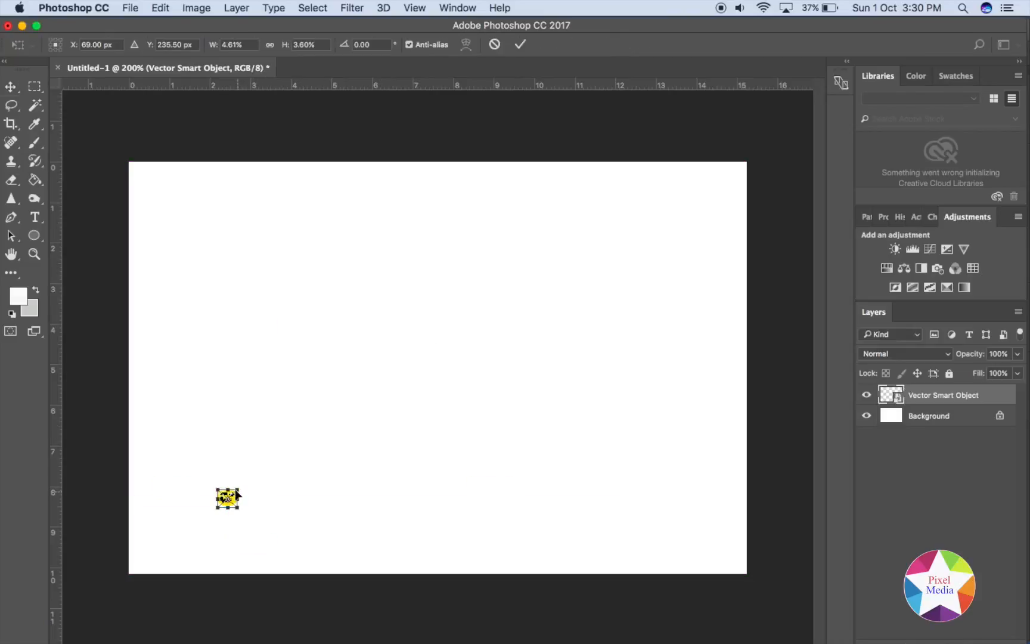
{"action": "left_click_drag", "start_coordinate": [238, 489], "coordinate": [382, 179]}
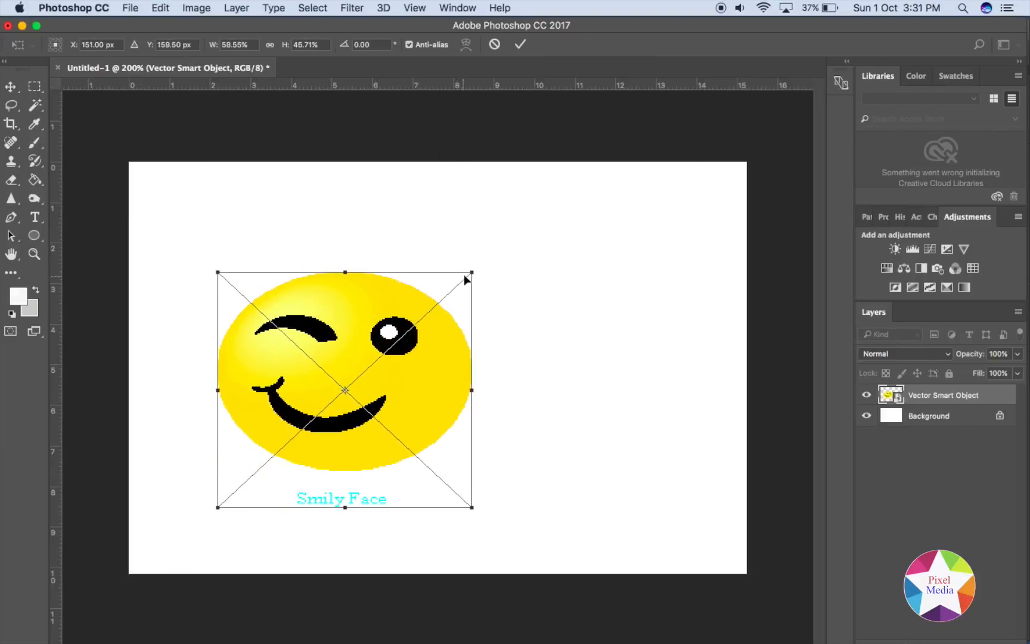
{"action": "left_click_drag", "start_coordinate": [470, 272], "coordinate": [481, 201]}
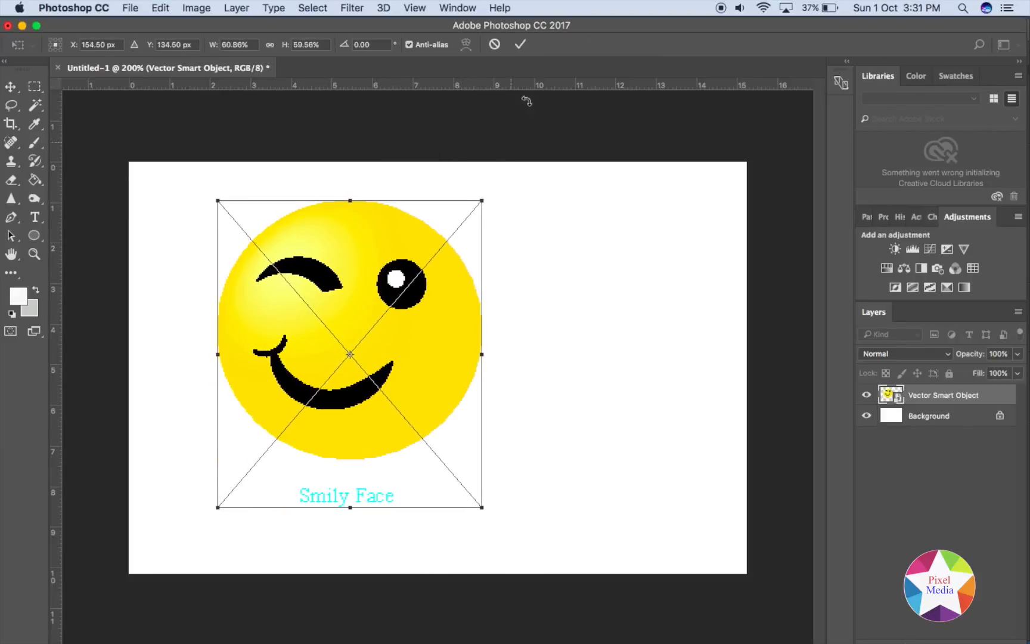
{"action": "left_click", "coordinate": [520, 46]}
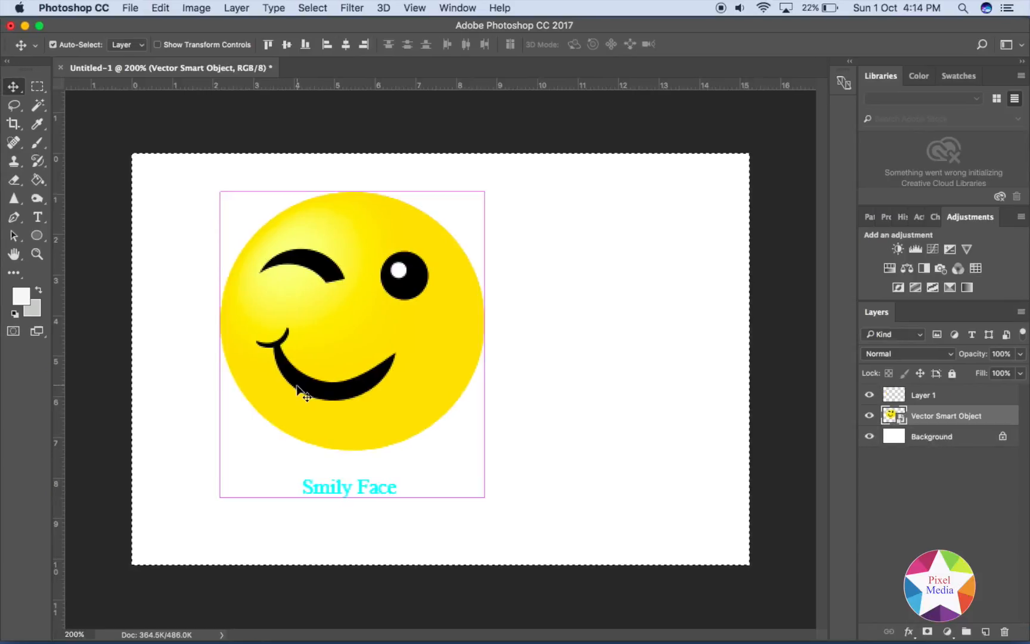
- Copy the selected contents of the Vector Smart Object layer and paste them as pixels into Layer 1
{"action": "key", "text": "super+c"}
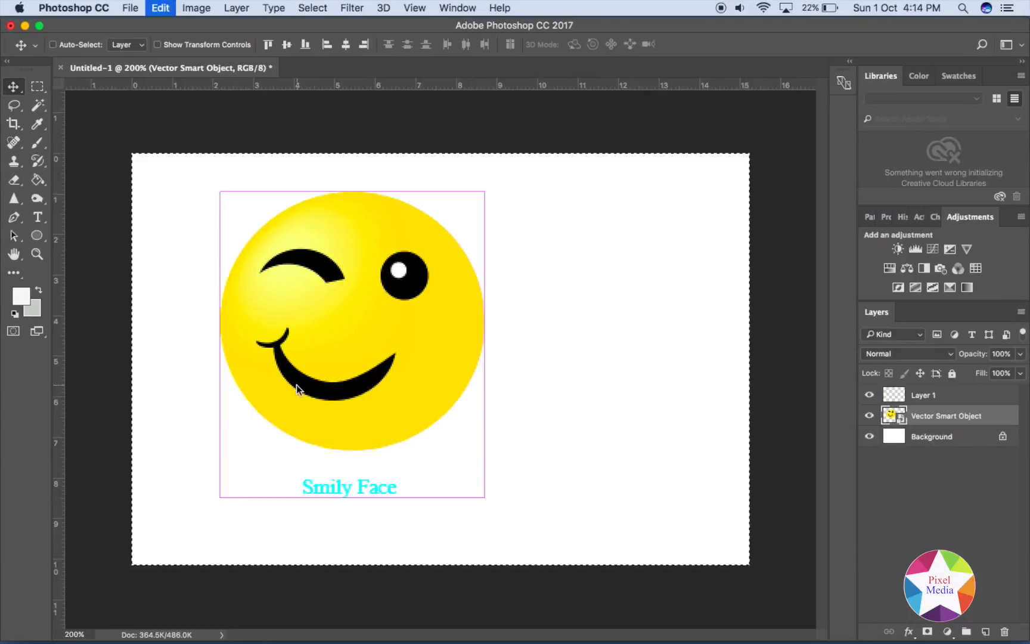
{"action": "left_click", "coordinate": [913, 398]}
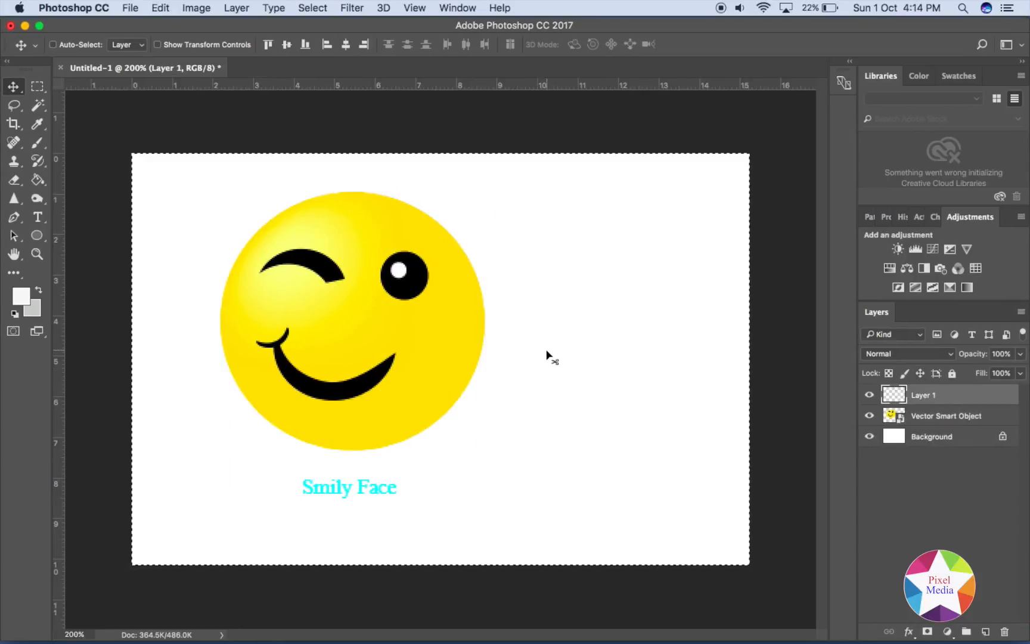
{"action": "key", "text": "super+v"}
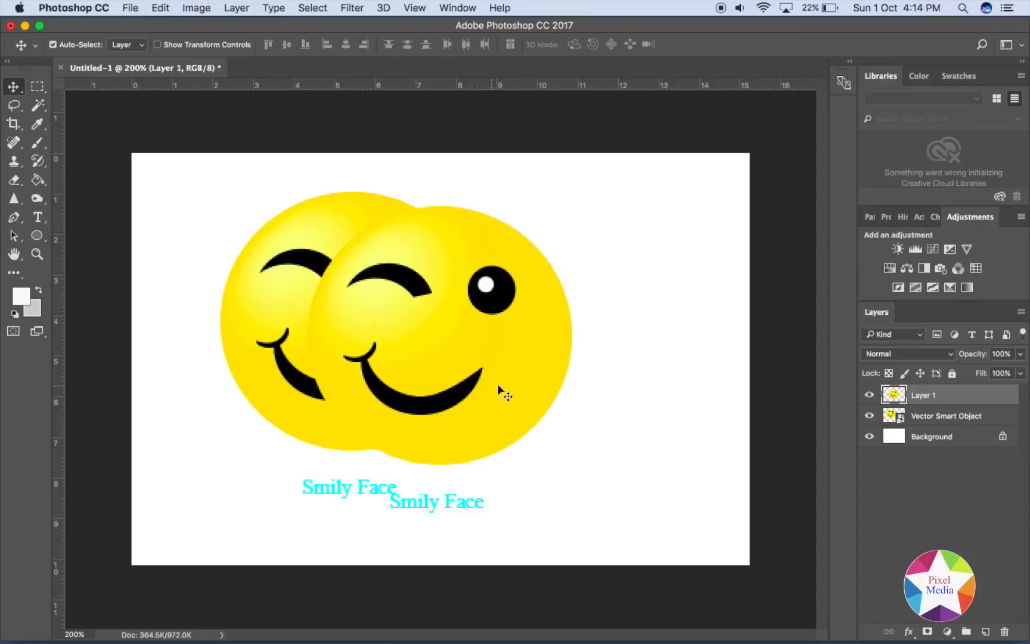
- Hide the Vector Smart Object layer and shrink the Layer 1 smiley to about 5.4% width and 2.8% height
{"action": "left_click", "coordinate": [870, 416]}
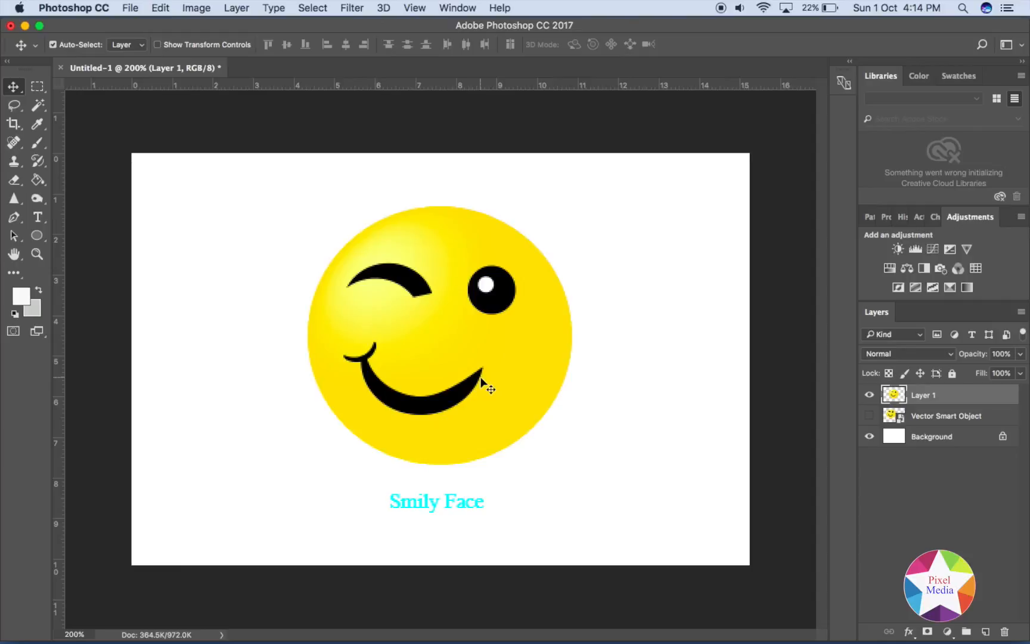
{"action": "key", "text": "super+t"}
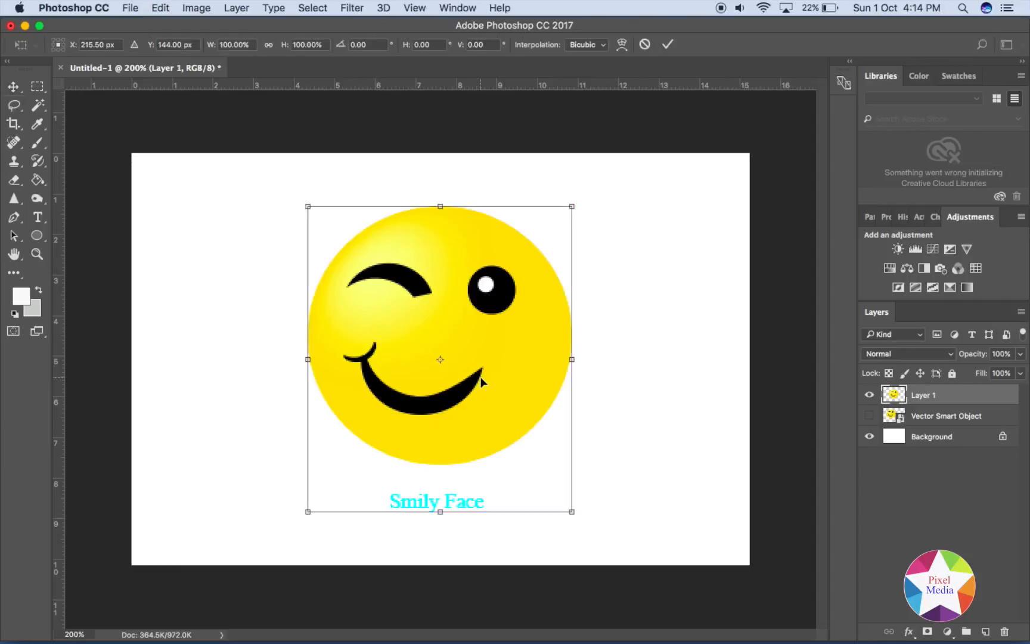
{"action": "left_click_drag", "start_coordinate": [569, 210], "coordinate": [318, 507]}
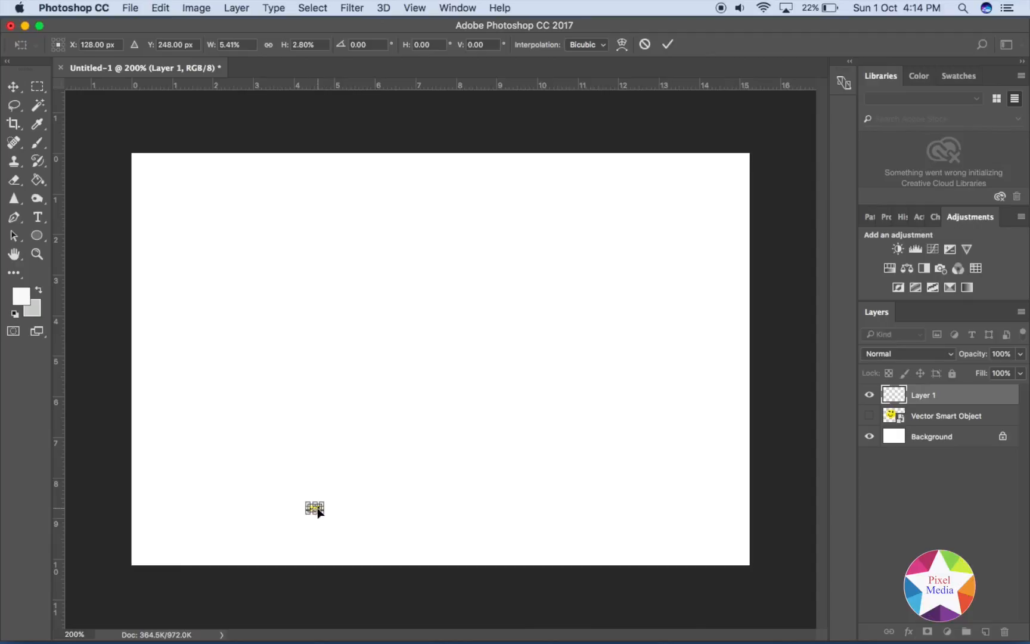
{"action": "key", "text": "Return"}
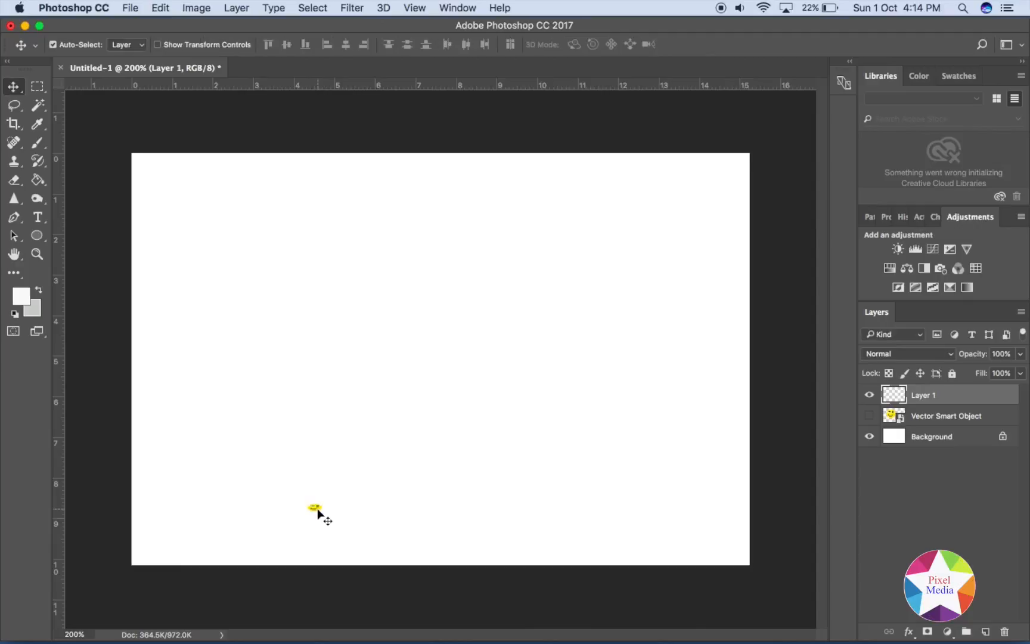
- Enlarge the tiny Layer 1 smiley to about 2120% width and 3600% height
{"action": "key", "text": "super+t"}
{"action": "left_click_drag", "start_coordinate": [325, 501], "coordinate": [610, 204]}
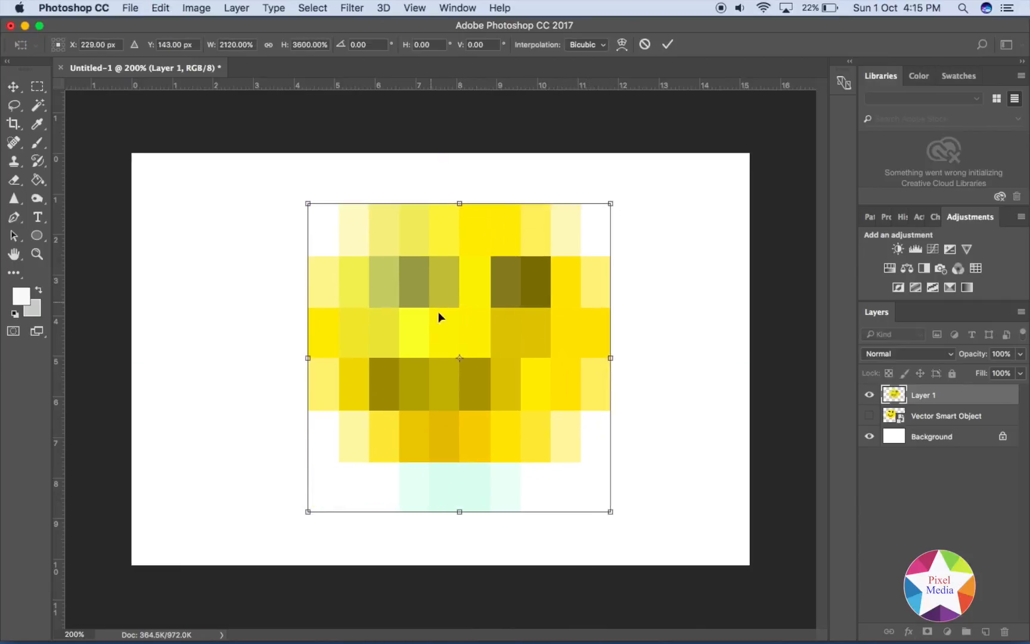
{"action": "left_click", "coordinate": [669, 45]}
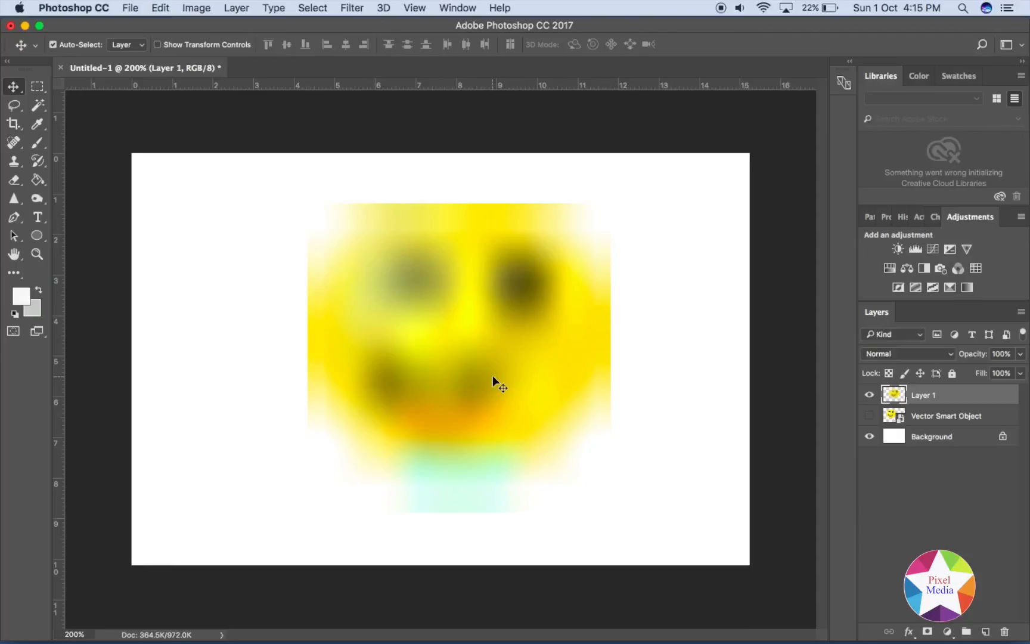
- Scale the blurred Layer 1 smiley to about 72% width and 81% height and place it in the right half of the canvas
{"action": "key", "text": "super+t"}
{"action": "left_click_drag", "start_coordinate": [608, 205], "coordinate": [647, 265]}
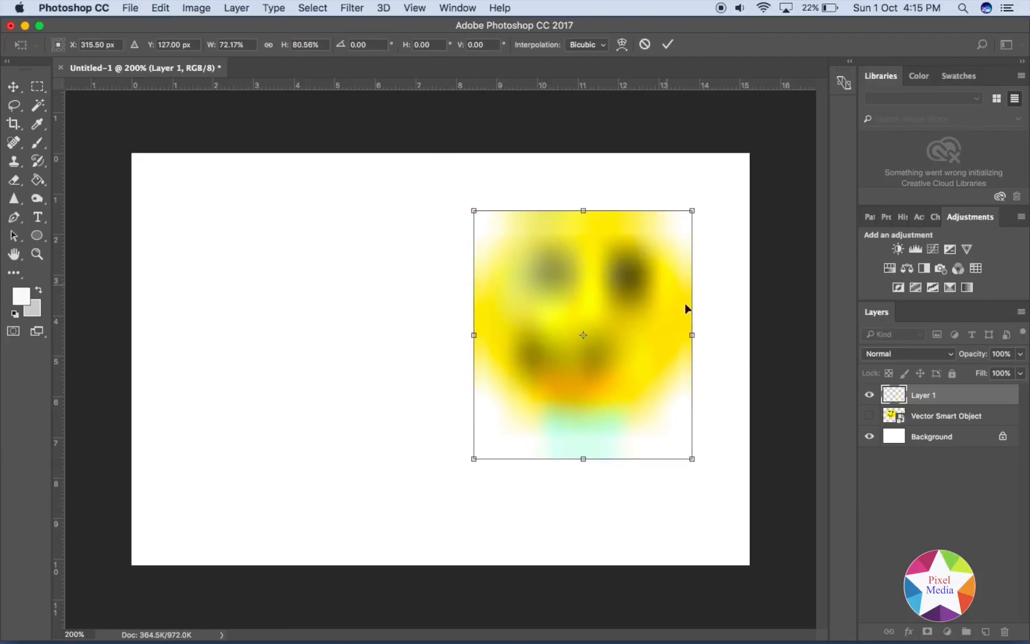
{"action": "left_click", "coordinate": [670, 47]}
- Show the Vector Smart Object layer and shift its smiley slightly left, beside the blurred one
{"action": "left_click", "coordinate": [869, 415]}
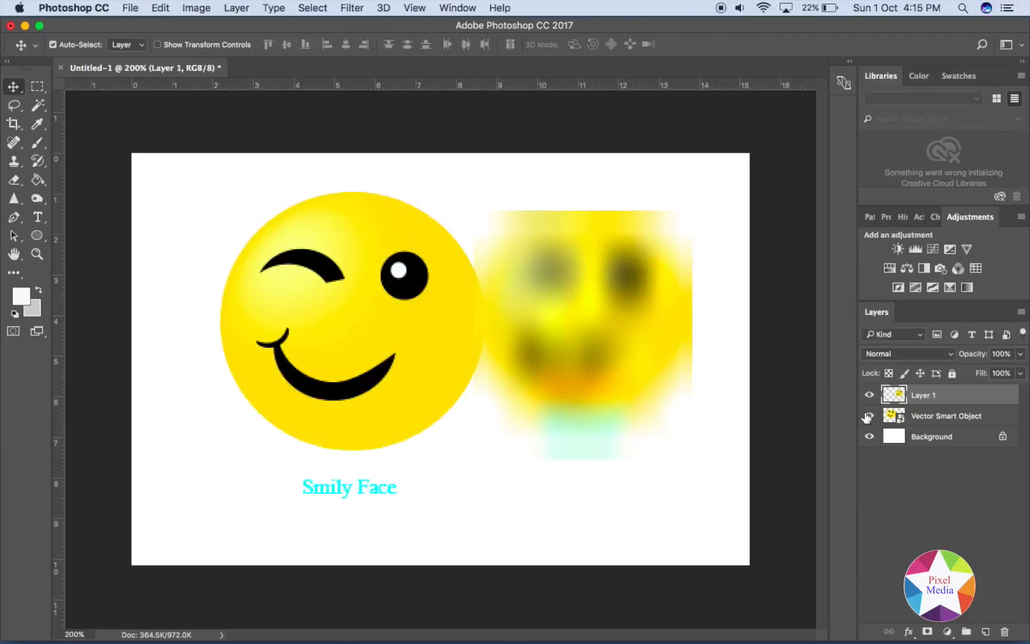
{"action": "left_click_drag", "start_coordinate": [367, 369], "coordinate": [356, 375]}
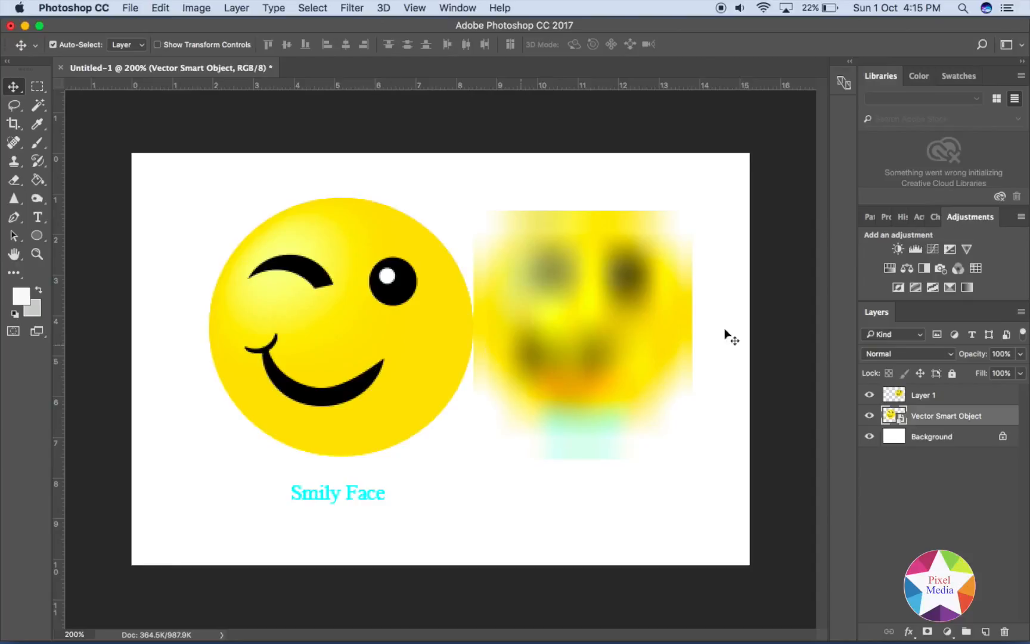
- Add a new layer above the Vector Smart Object and hide both Layer 1 and the Vector Smart Object layer
{"action": "left_click", "coordinate": [915, 395]}
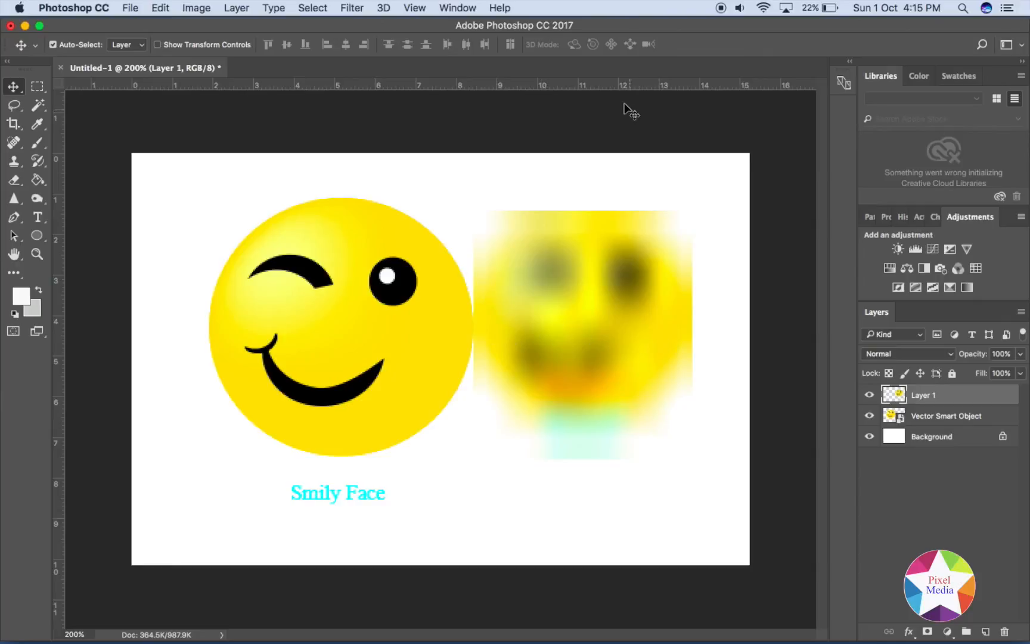
{"action": "left_click", "coordinate": [870, 416]}
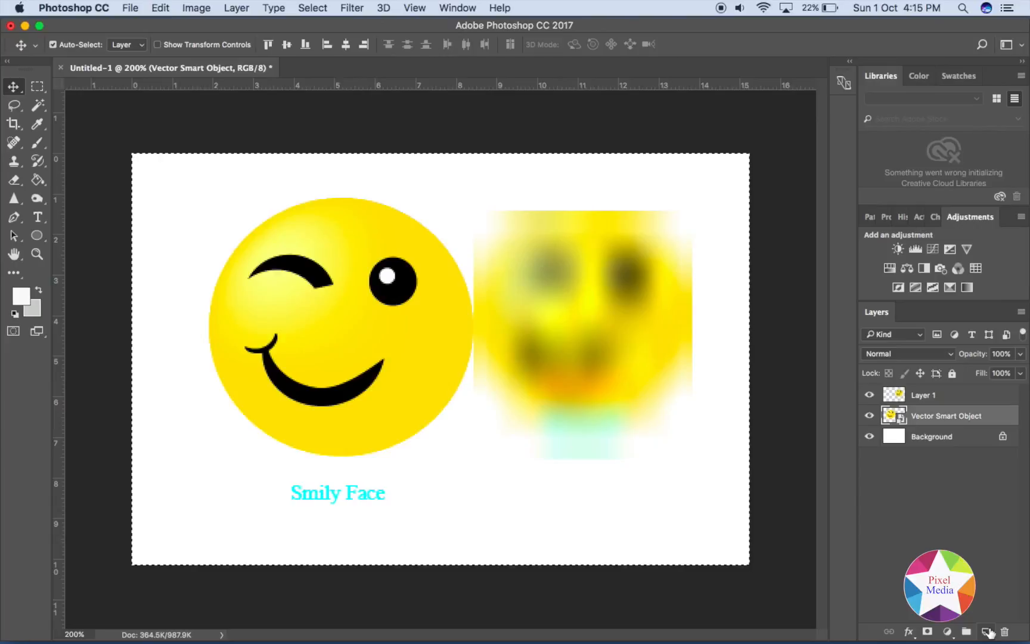
{"action": "left_click", "coordinate": [987, 631]}
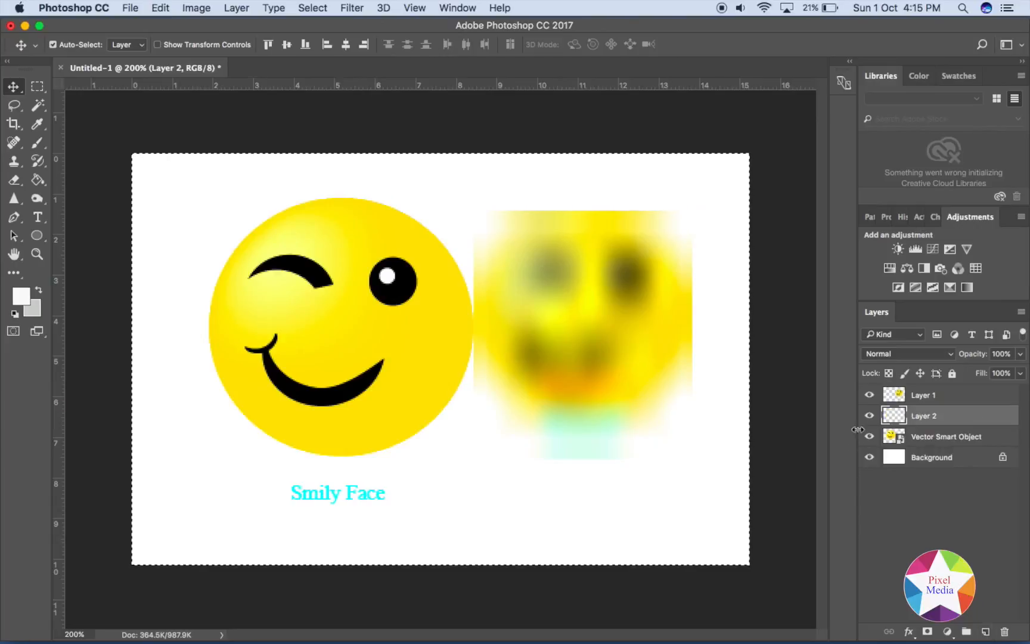
{"action": "left_click", "coordinate": [870, 394]}
{"action": "left_click", "coordinate": [869, 437]}
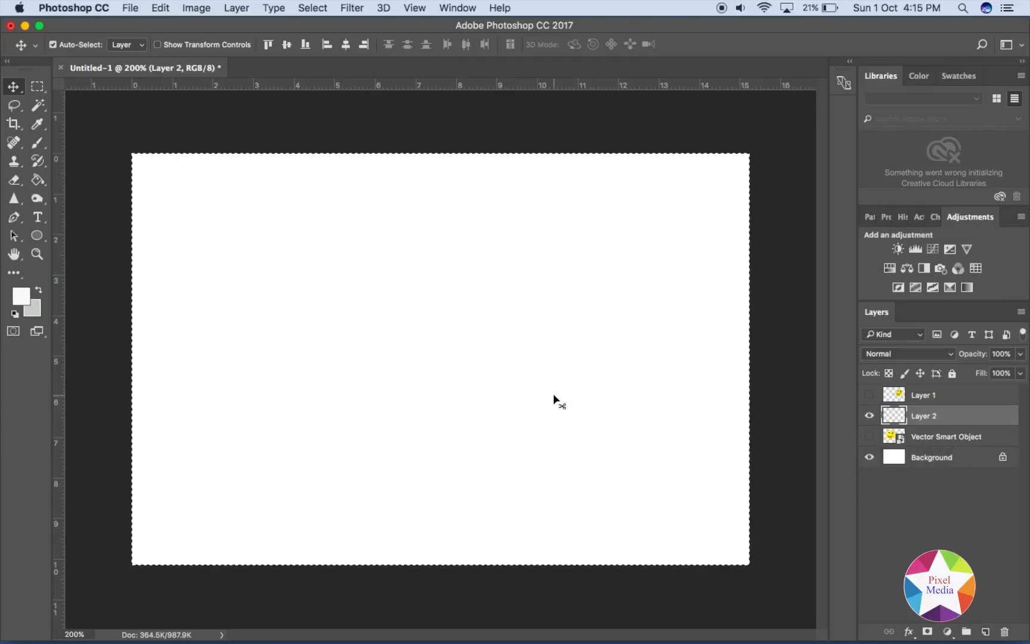
- Paste the copied smiley into Layer 2 and shrink it to about 7% width and 7.5% height
{"action": "key", "text": "cmd+v"}
{"action": "key", "text": "cmd+t"}
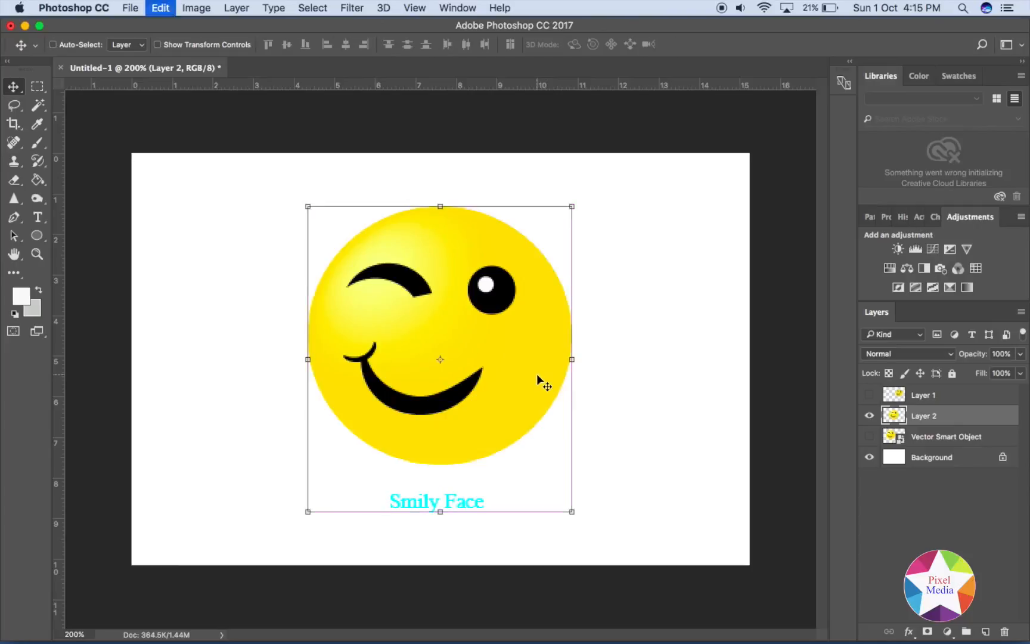
{"action": "left_click_drag", "start_coordinate": [569, 210], "coordinate": [328, 489]}
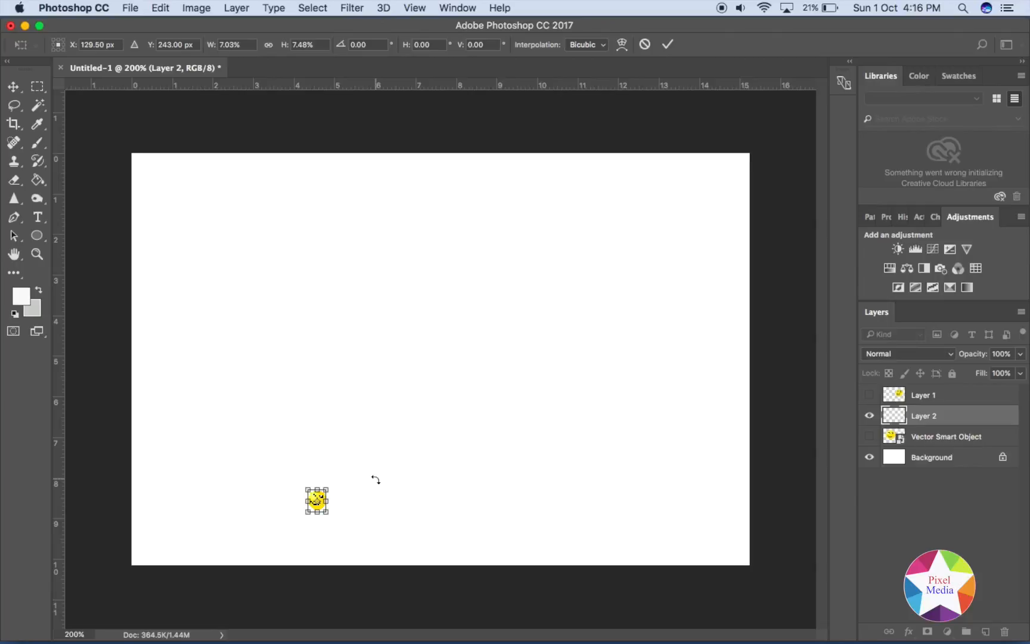
{"action": "left_click", "coordinate": [668, 44]}
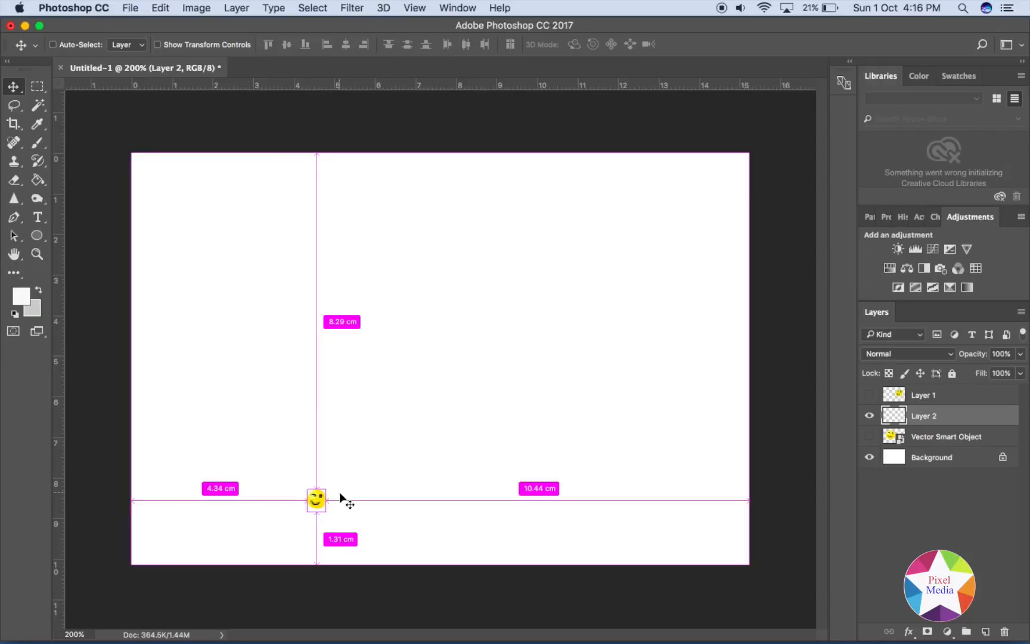
- Enlarge the tiny Layer 2 smiley to about 1369% width and 1244% height
{"action": "key", "text": "super+t"}
{"action": "left_click_drag", "start_coordinate": [330, 490], "coordinate": [563, 228]}
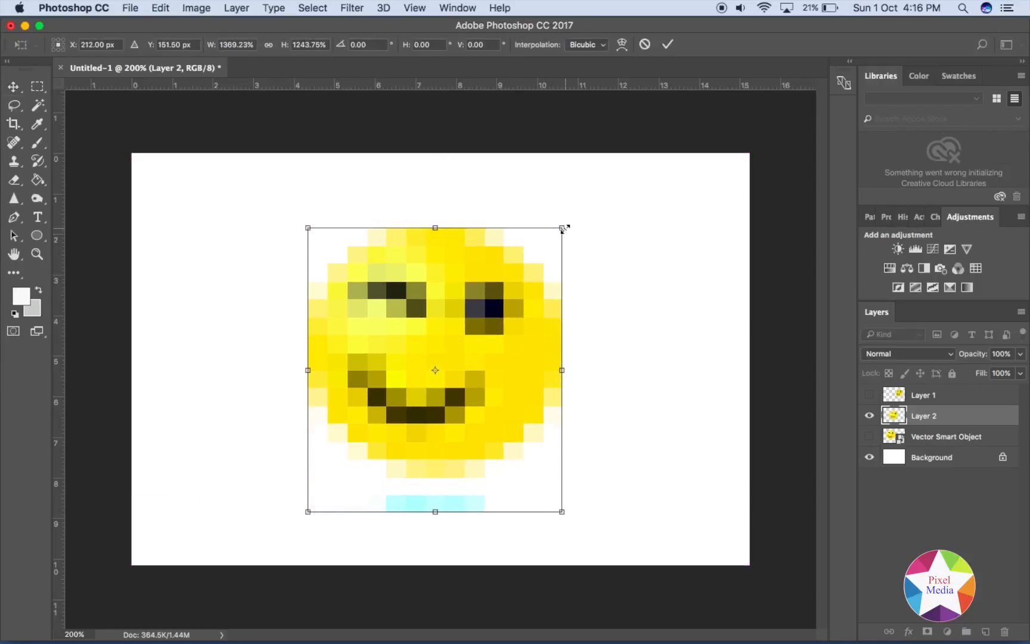
{"action": "left_click", "coordinate": [668, 44]}
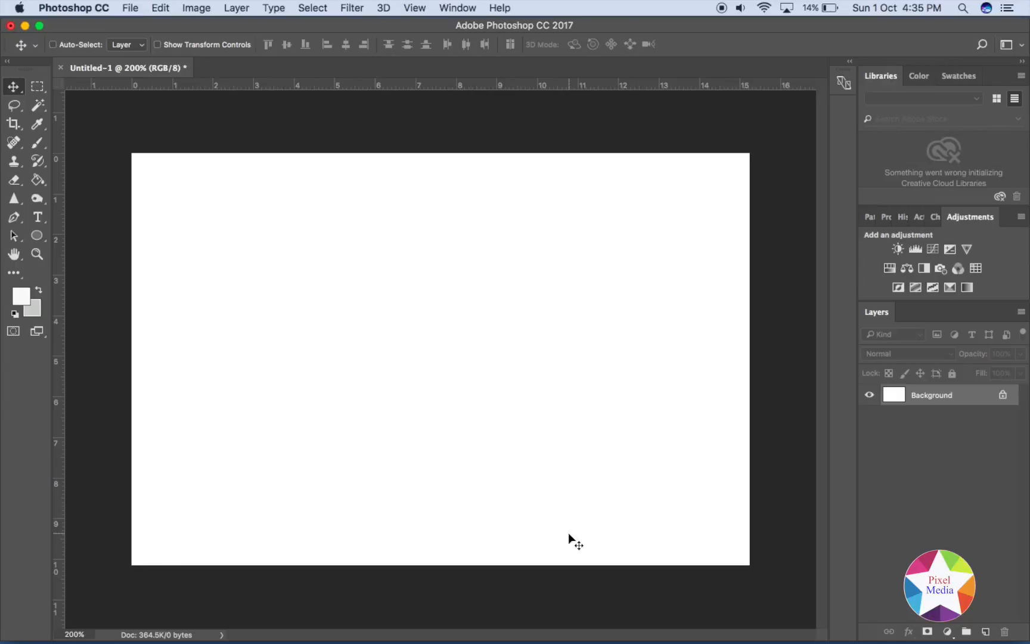
- Switch back to Illustrator with the smiley artwork document
{"action": "key", "text": "super+Tab"}
{"action": "key", "text": "super+Tab"}
{"action": "key", "text": "super+Tab"}
{"action": "key", "text": "super+Tab"}
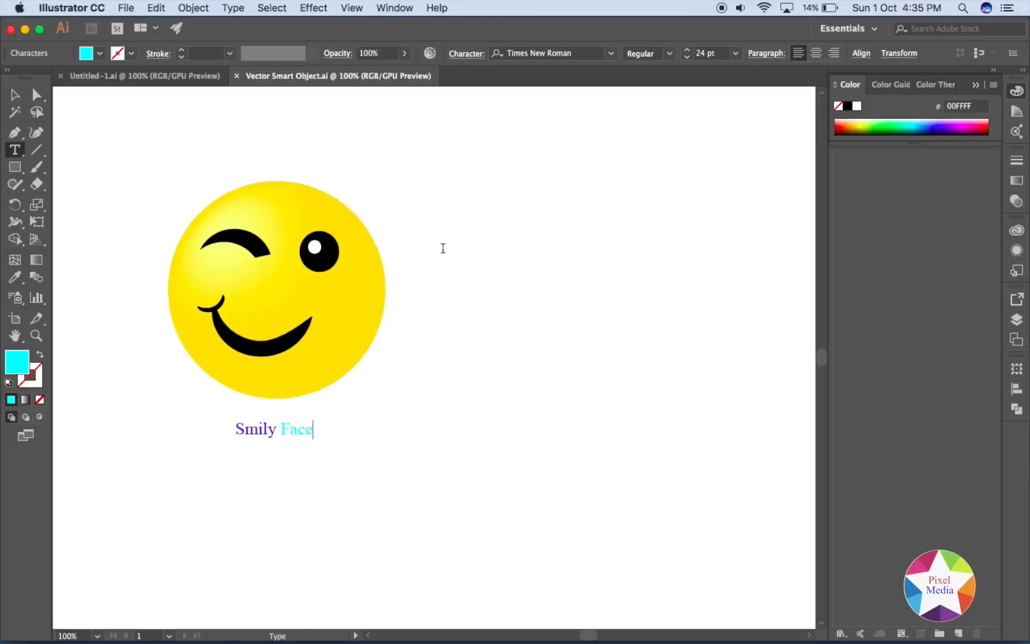
- Copy the whole smiley artwork with its caption and paste it into Photoshop's blank Untitled-1 document as a Smart Object
{"action": "key", "text": "super+a"}
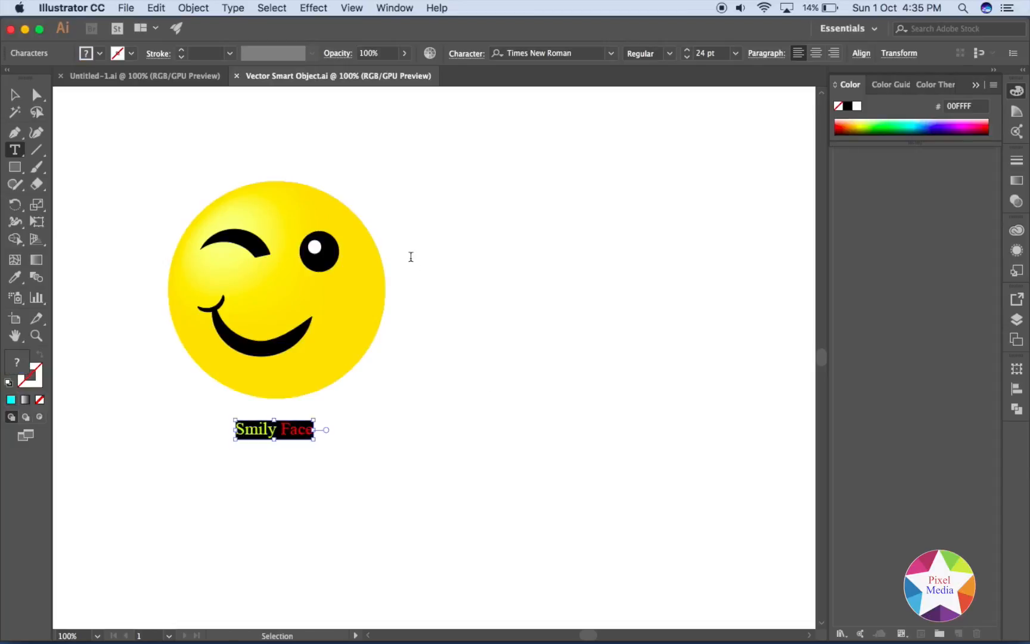
{"action": "left_click", "coordinate": [36, 94]}
{"action": "left_click_drag", "start_coordinate": [152, 174], "coordinate": [425, 486]}
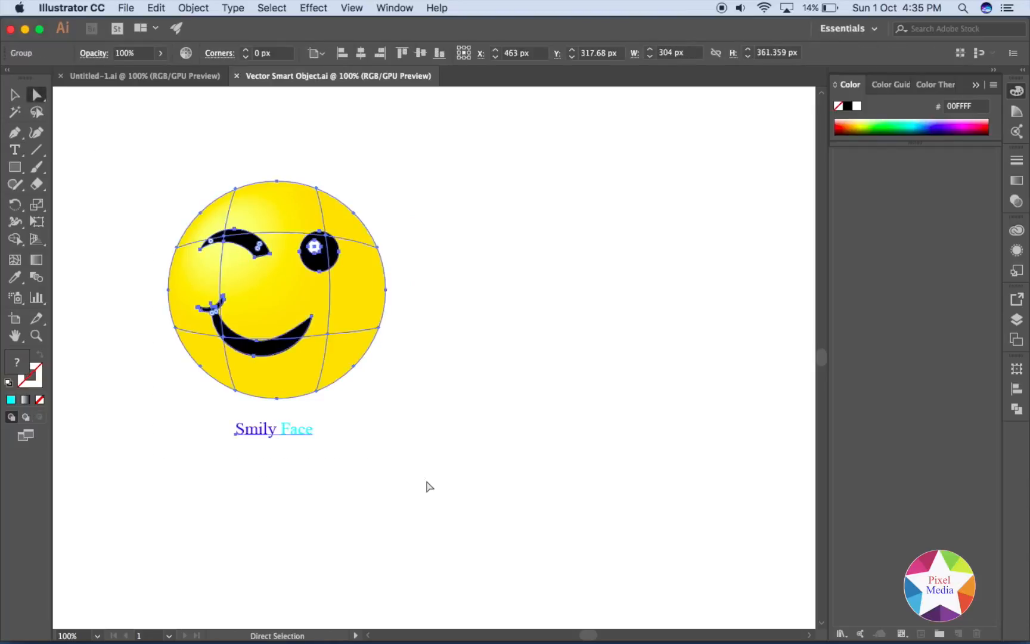
{"action": "key", "text": "super"}
{"action": "key", "text": "super+Tab"}
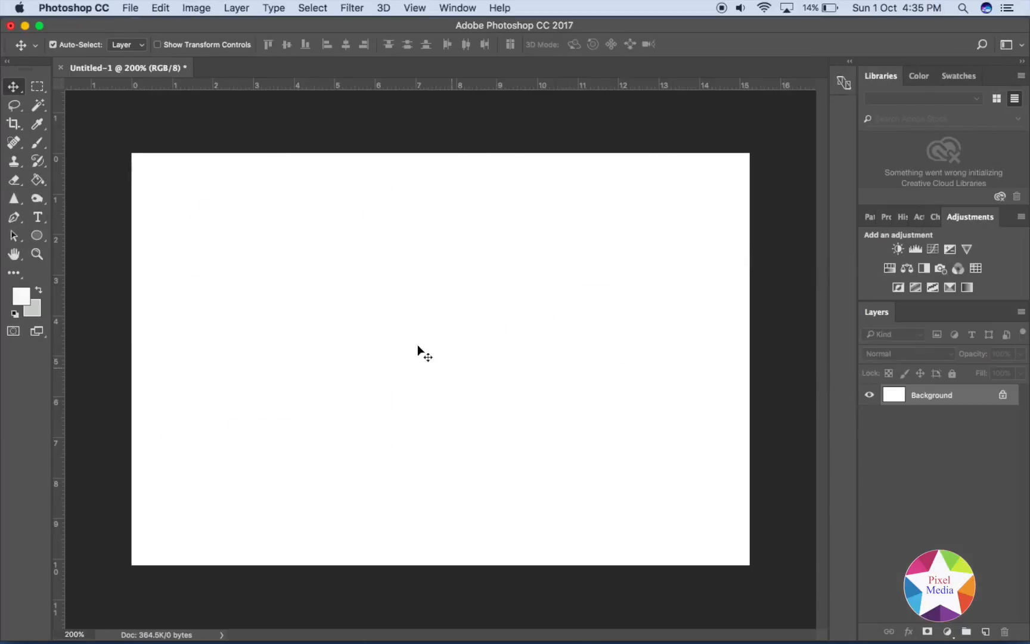
{"action": "key", "text": "super+v"}
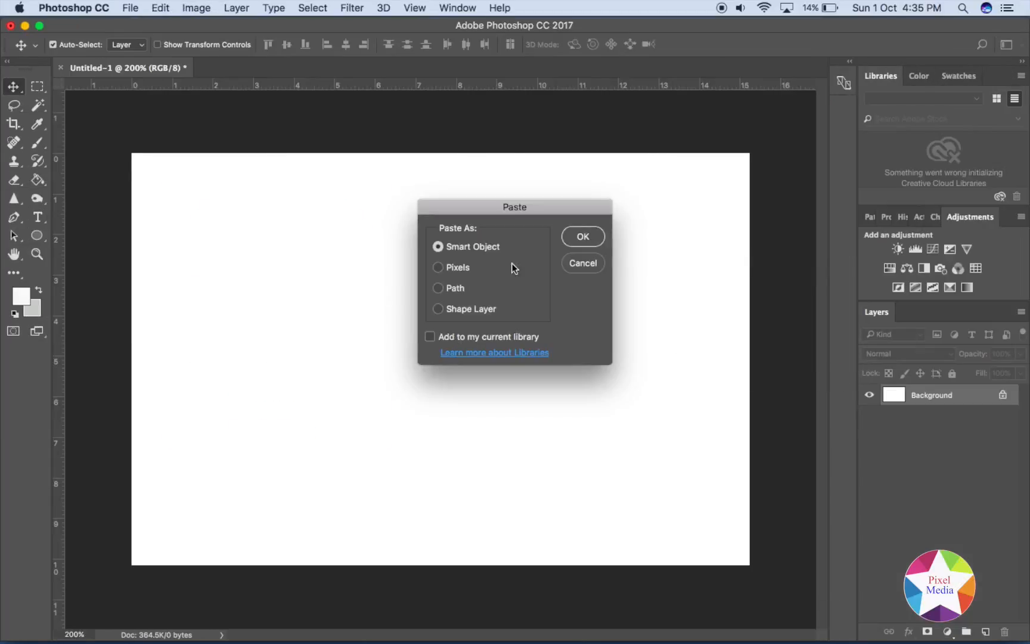
{"action": "left_click", "coordinate": [584, 242]}
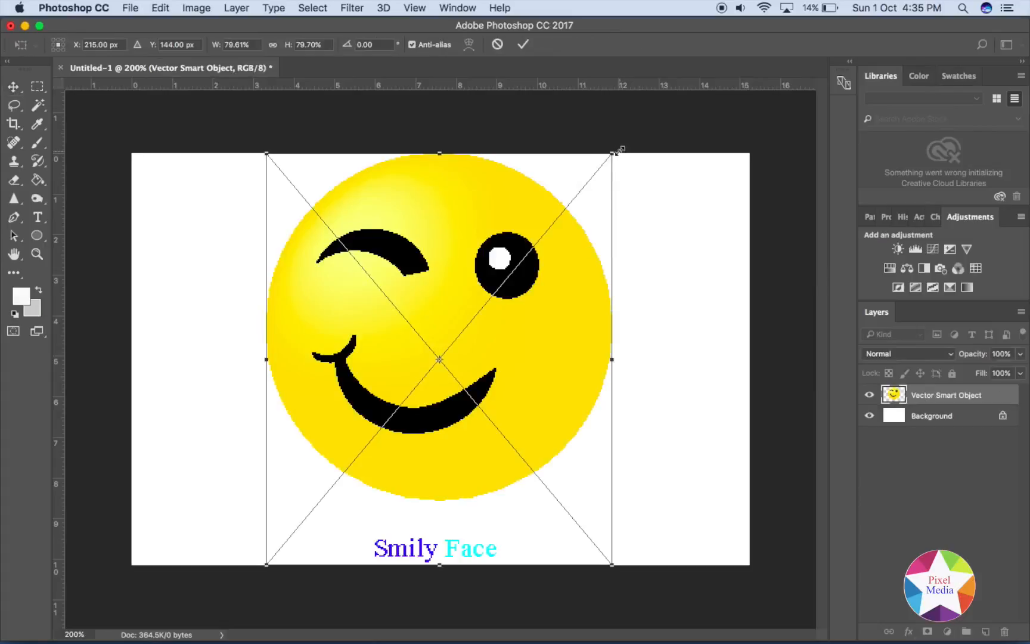
- Shrink the smiley to about 29% width and 27% height near the canvas's upper-left corner and duplicate it into a row of four
{"action": "left_click_drag", "start_coordinate": [615, 151], "coordinate": [391, 416]}
{"action": "left_click_drag", "start_coordinate": [317, 398], "coordinate": [206, 155]}
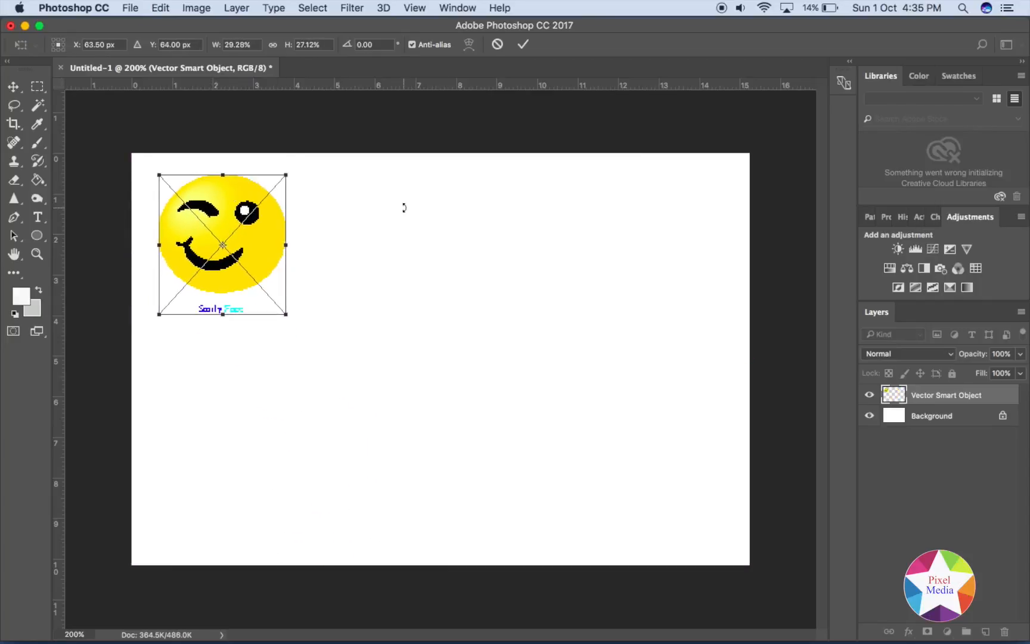
{"action": "left_click", "coordinate": [525, 44]}
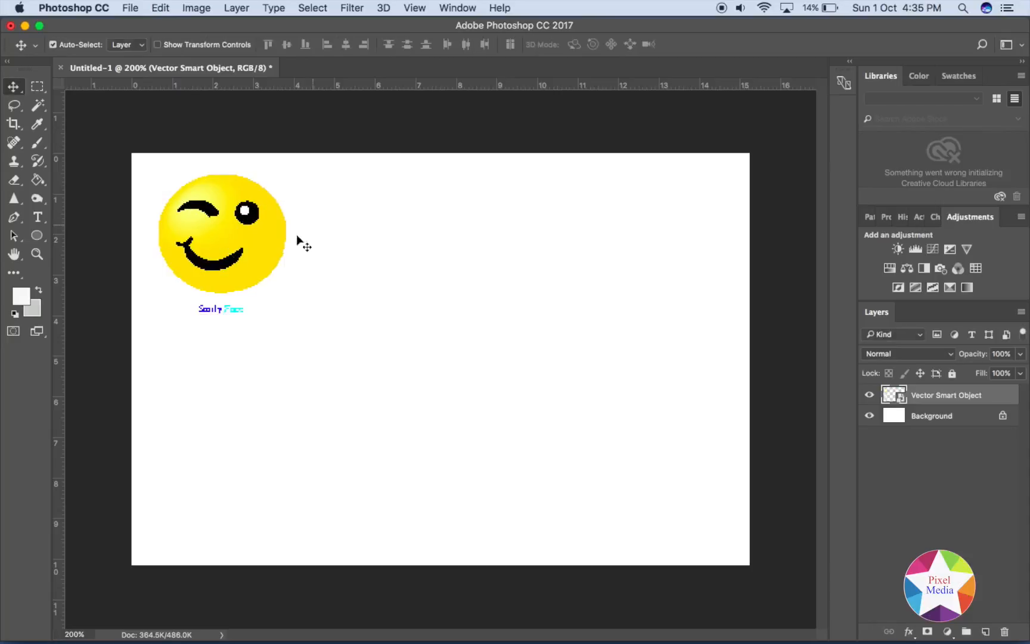
{"action": "left_click_drag", "start_coordinate": [248, 260], "coordinate": [677, 249], "text": "alt"}
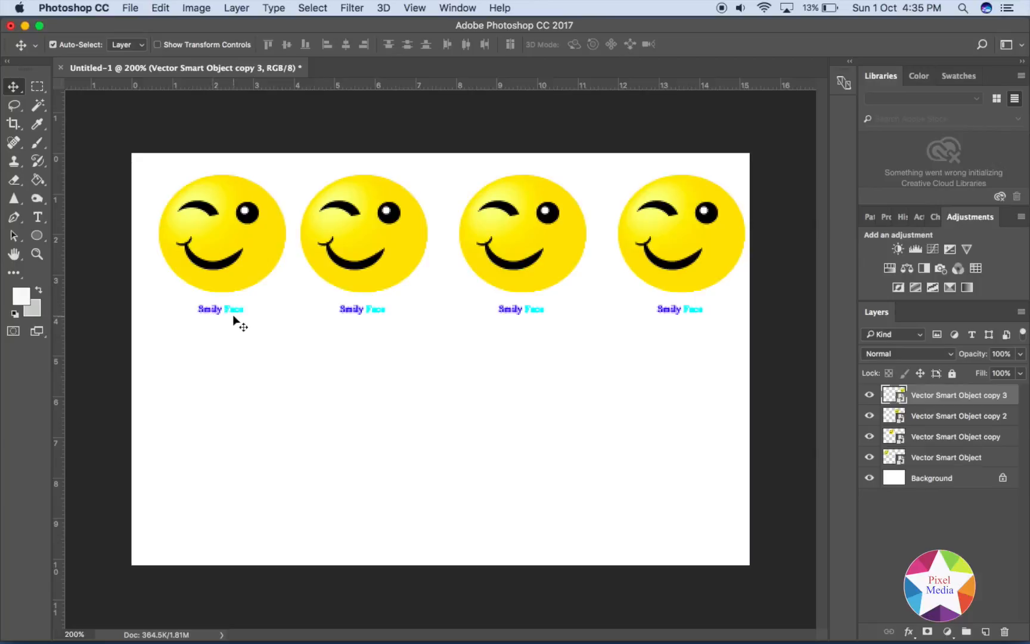
- Open the topmost Smart Object copy's contents in Illustrator and set the Smily Face caption to 48 pt
{"action": "double_click", "coordinate": [894, 395]}
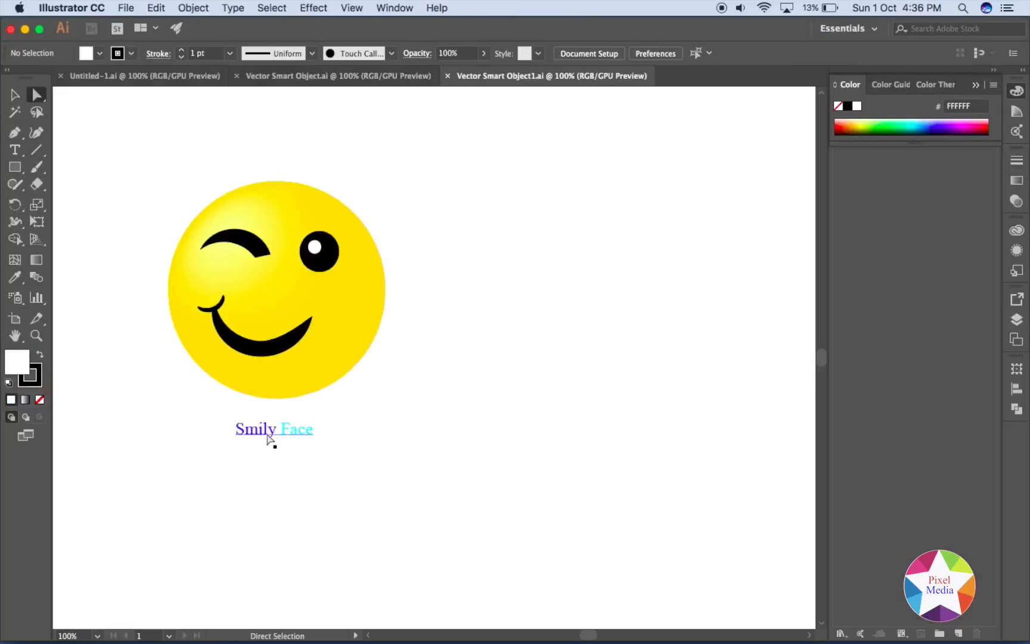
{"action": "left_click", "coordinate": [15, 150]}
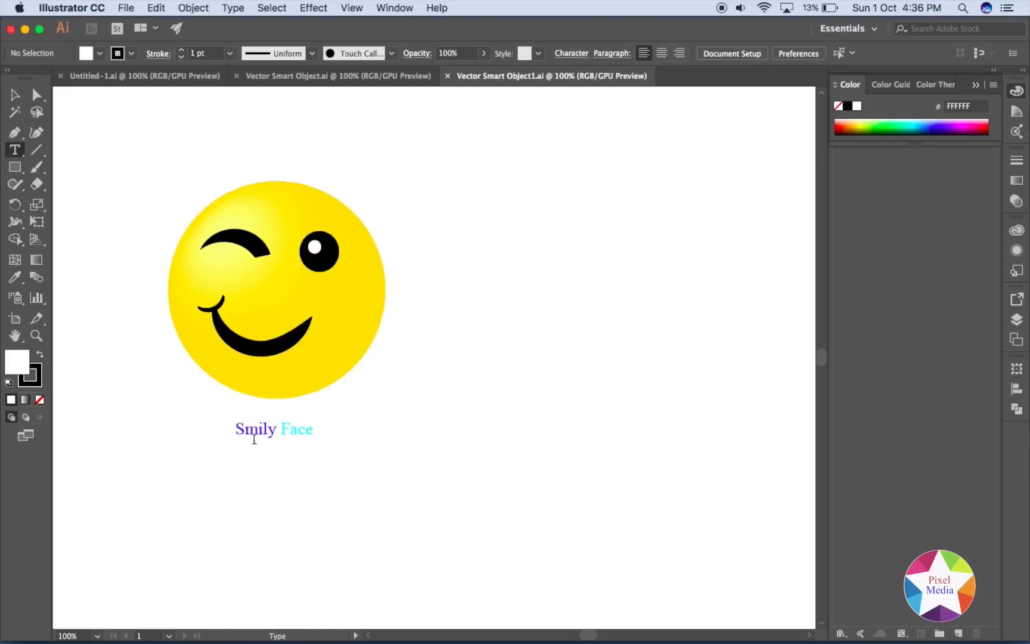
{"action": "left_click_drag", "start_coordinate": [235, 429], "coordinate": [322, 428]}
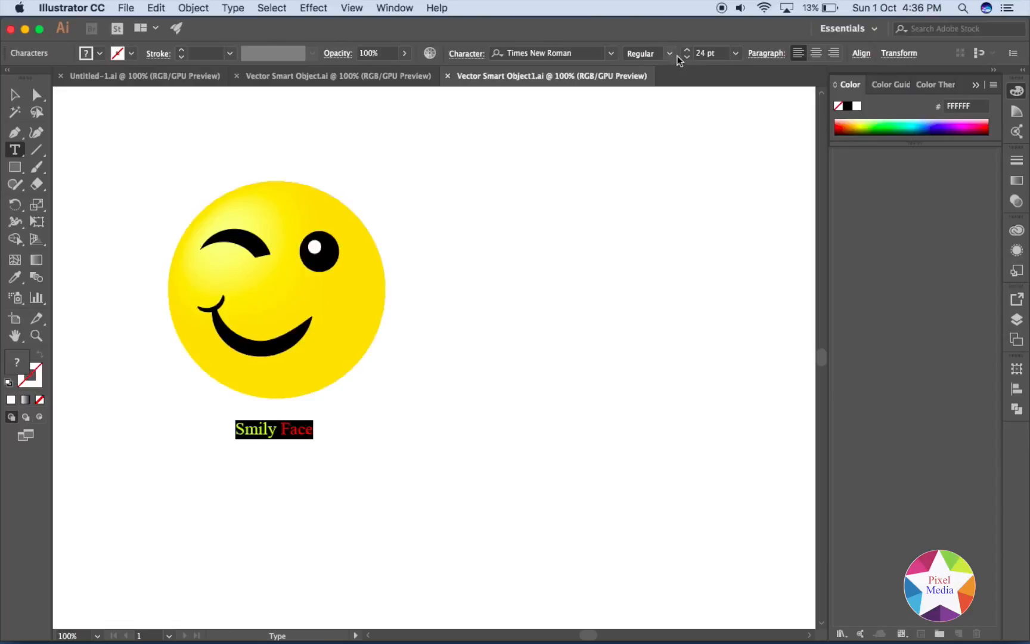
{"action": "left_click", "coordinate": [736, 53]}
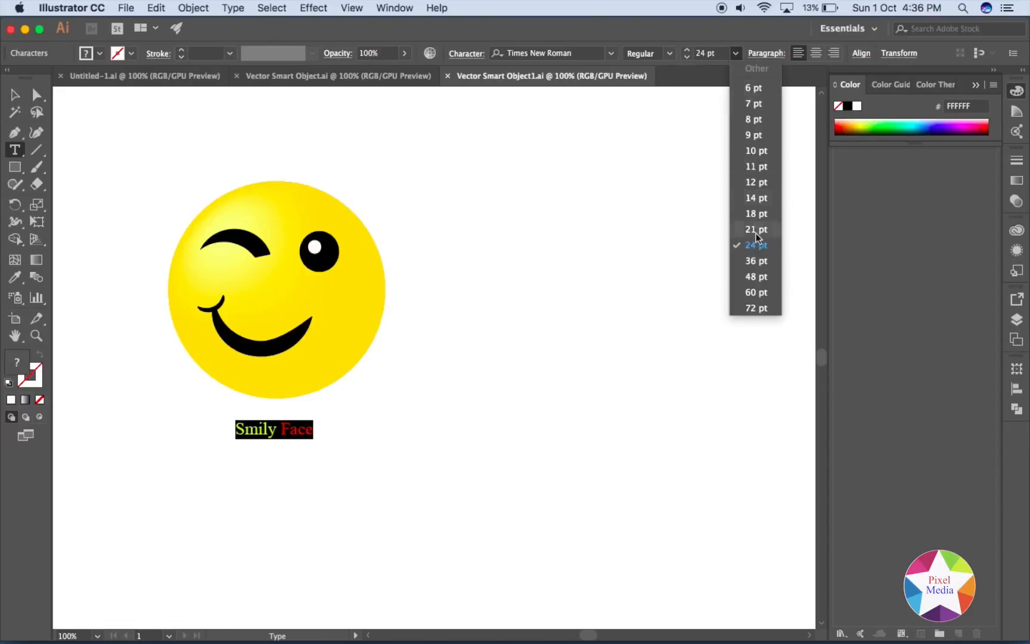
{"action": "left_click", "coordinate": [752, 276]}
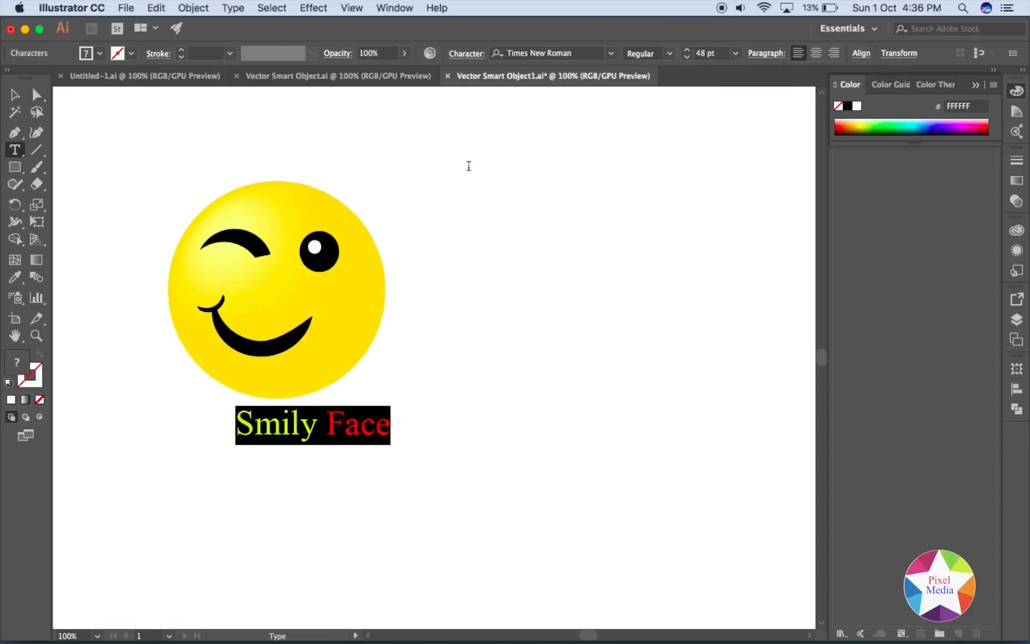
- Recolor the entire caption dark blue (1600AA), save the Smart Object contents and switch back to Photoshop
{"action": "left_click", "coordinate": [943, 126]}
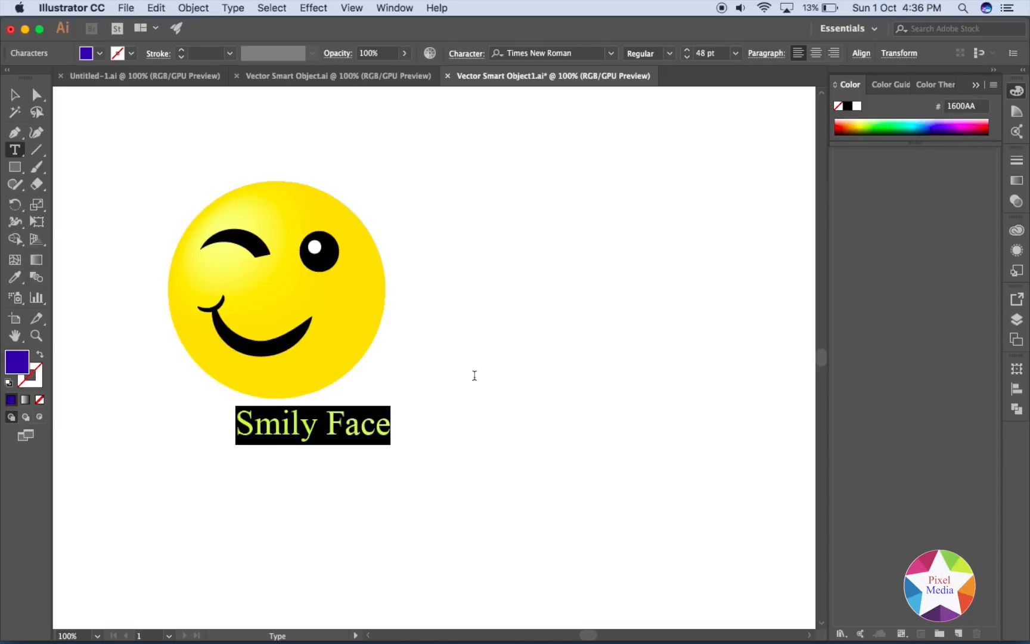
{"action": "key", "text": "Right"}
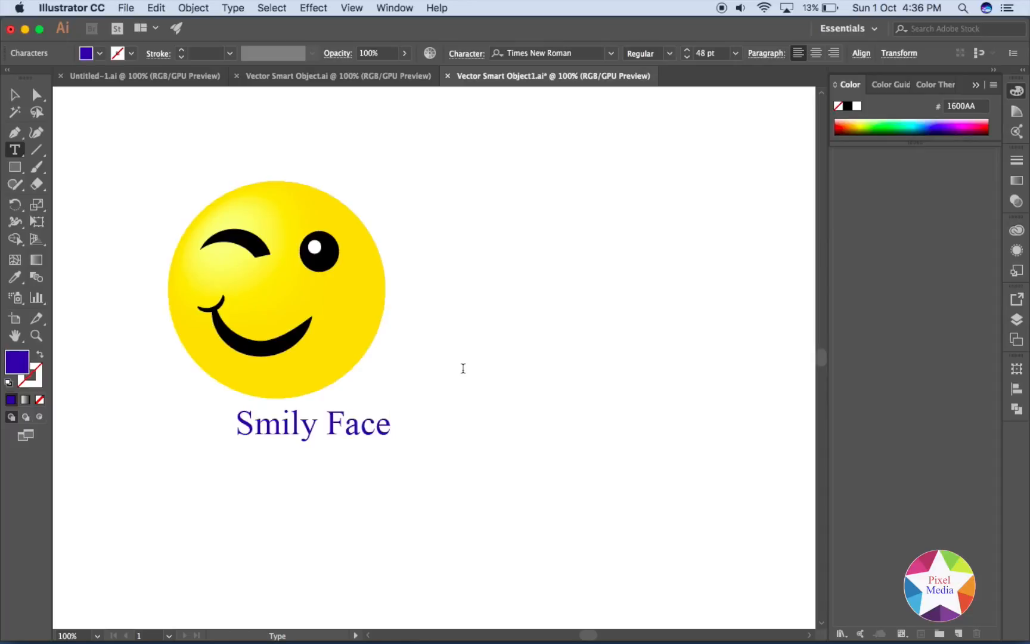
{"action": "key", "text": "super+s"}
{"action": "key", "text": "super+Tab"}
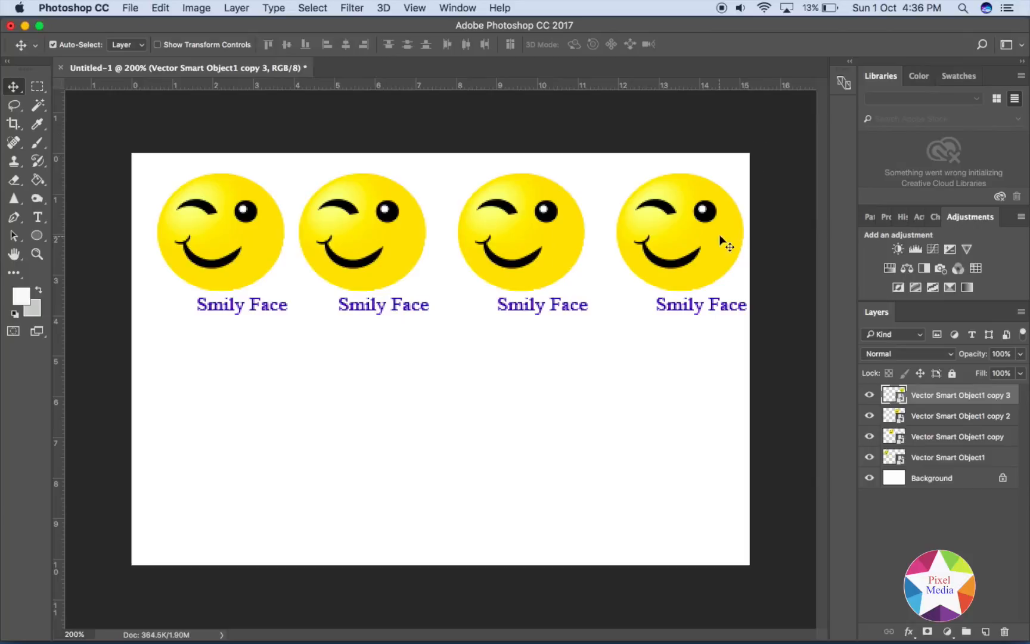
- Replace the Smart Object's contents with Untitled-1.tif from the Desktop
{"action": "left_click", "coordinate": [236, 8]}
{"action": "mouse_move", "coordinate": [293, 263]}
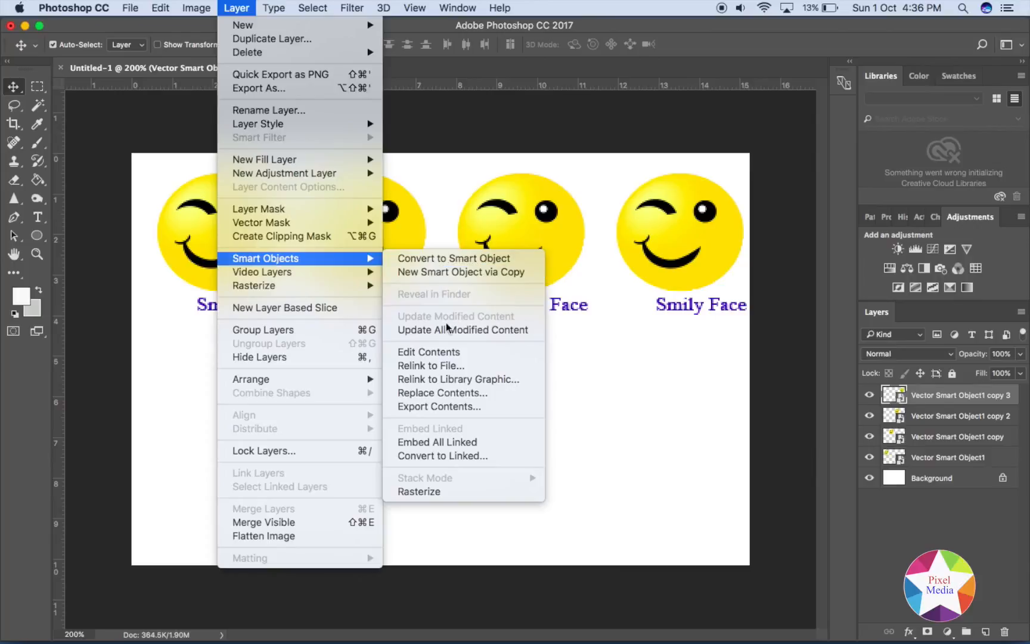
{"action": "left_click", "coordinate": [464, 396]}
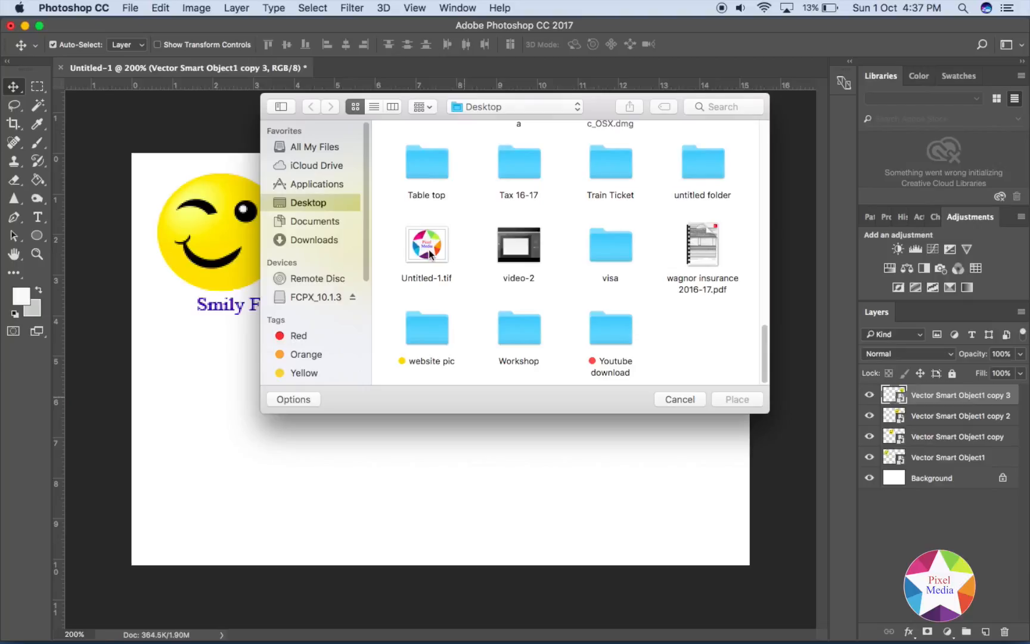
{"action": "left_click", "coordinate": [430, 251]}
{"action": "left_click", "coordinate": [730, 400]}
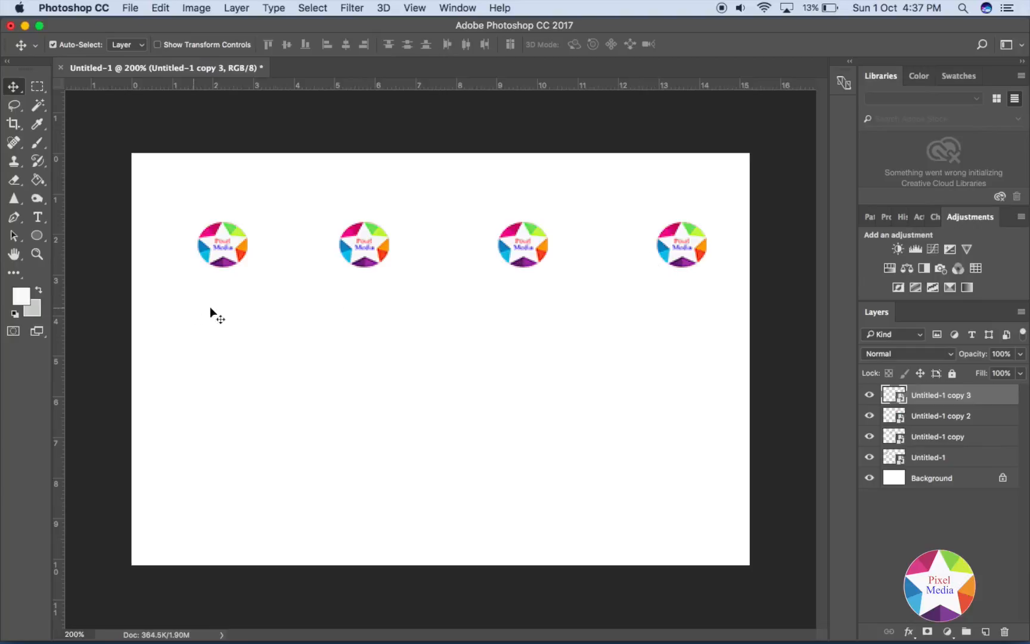
- Enlarge the rightmost Pixel Media logo to about 91% width and 104% height and shift it slightly to the right
{"action": "left_click", "coordinate": [222, 246]}
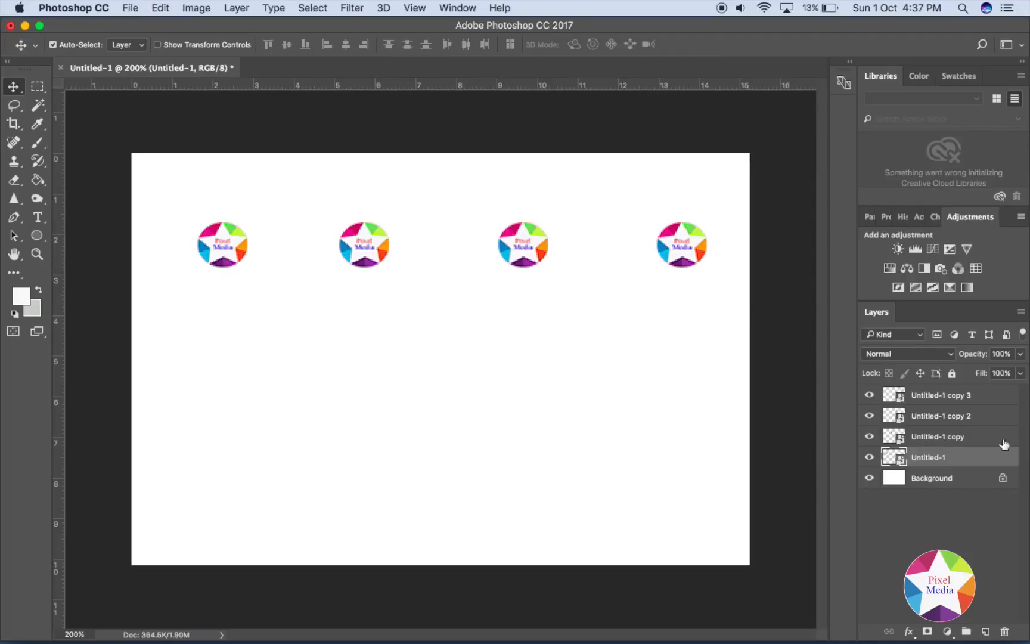
{"action": "left_click", "coordinate": [678, 244]}
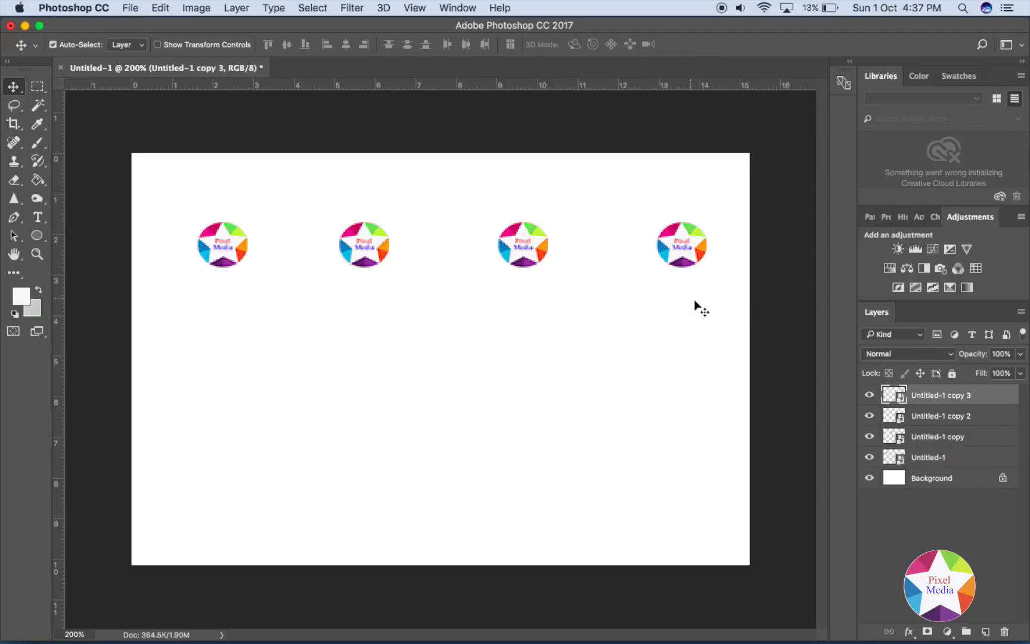
{"action": "left_click_drag", "start_coordinate": [674, 301], "coordinate": [677, 305]}
{"action": "left_click_drag", "start_coordinate": [650, 268], "coordinate": [515, 409]}
{"action": "left_click", "coordinate": [536, 48]}
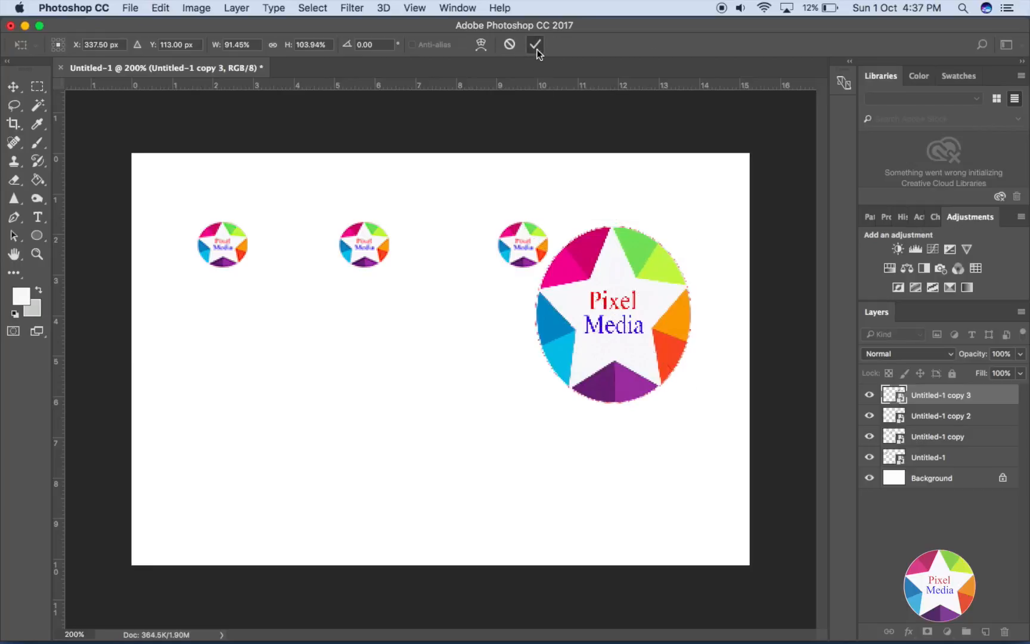
{"action": "left_click_drag", "start_coordinate": [670, 372], "coordinate": [693, 374]}
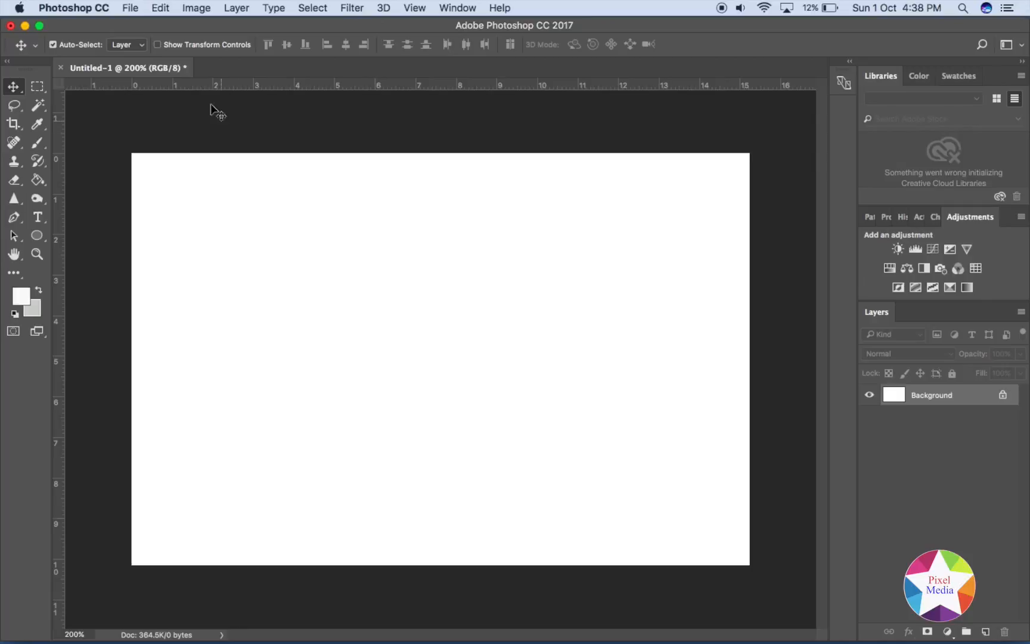
- Place Untitled-1.ai from the StarPixelMedia folder as a linked object, scaled to about 48% in the canvas's upper-left corner
{"action": "left_click", "coordinate": [131, 9]}
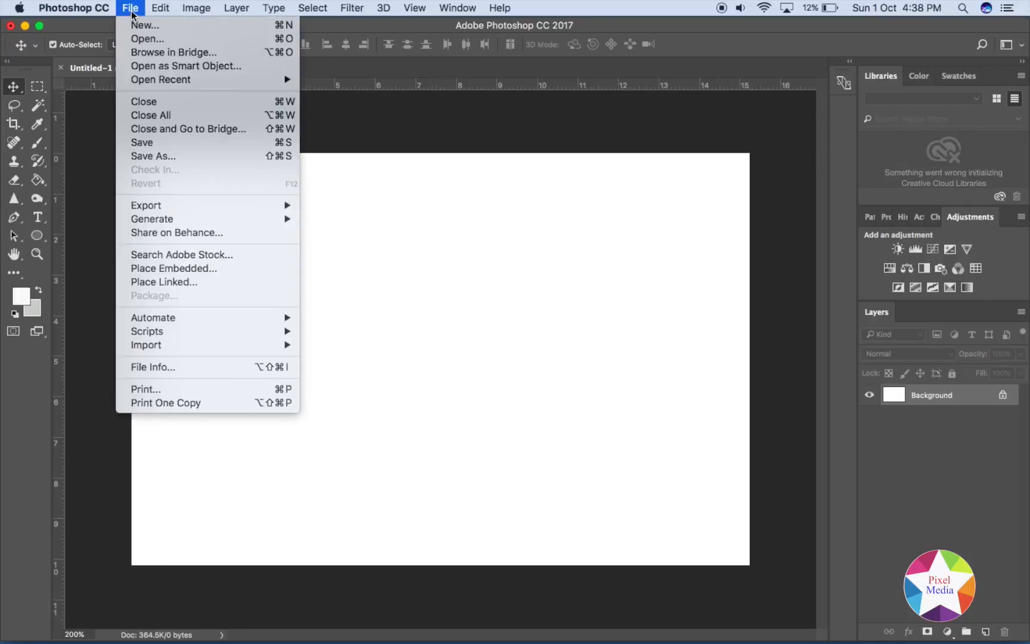
{"action": "left_click", "coordinate": [166, 285]}
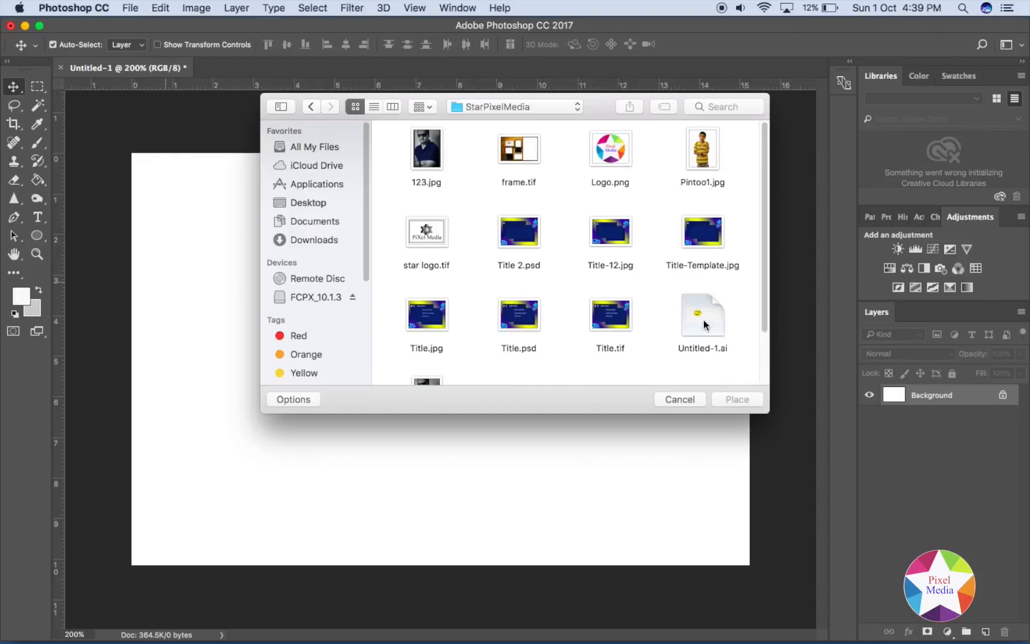
{"action": "left_click", "coordinate": [703, 320]}
{"action": "left_click", "coordinate": [739, 401]}
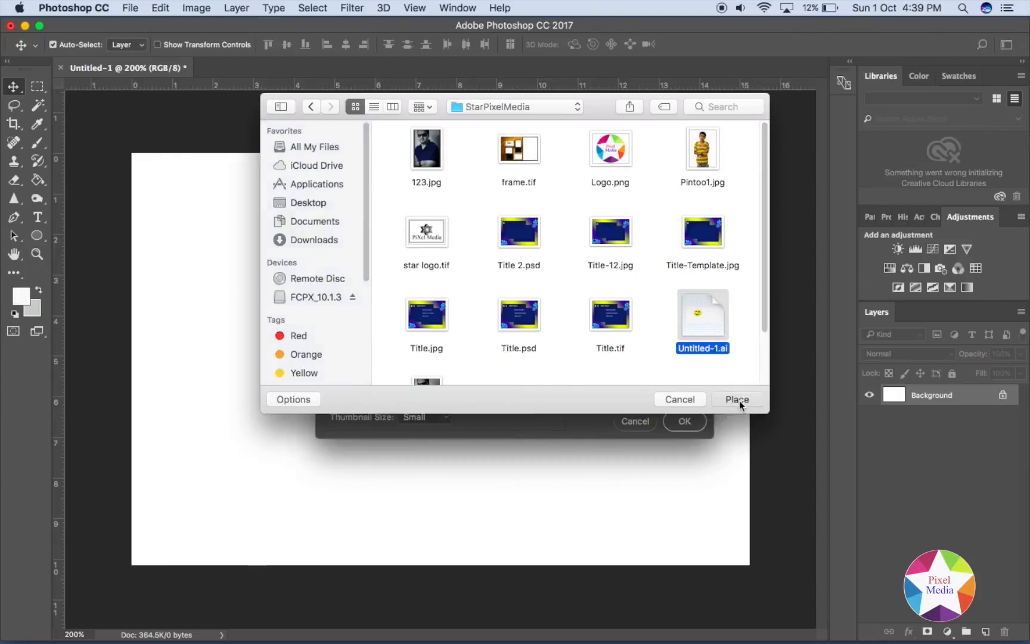
{"action": "left_click", "coordinate": [685, 421]}
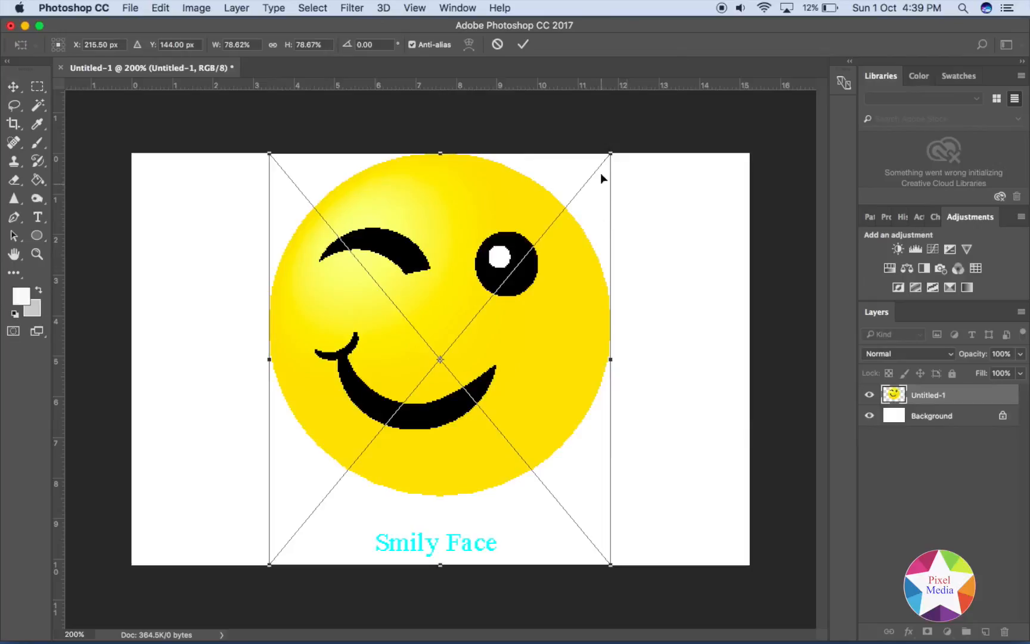
{"action": "left_click_drag", "start_coordinate": [611, 154], "coordinate": [314, 180]}
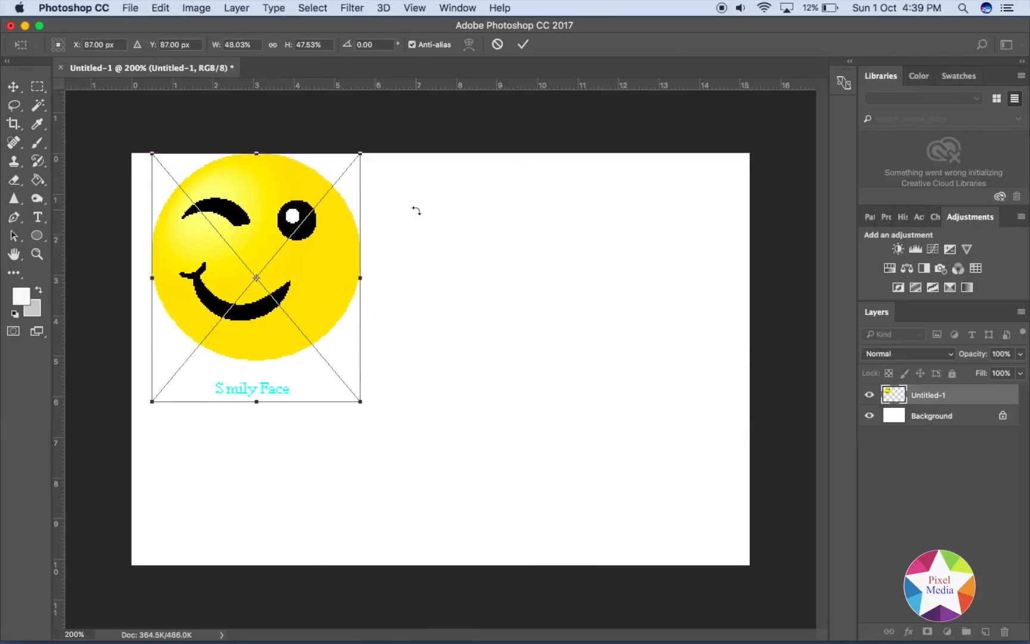
{"action": "left_click", "coordinate": [523, 44]}
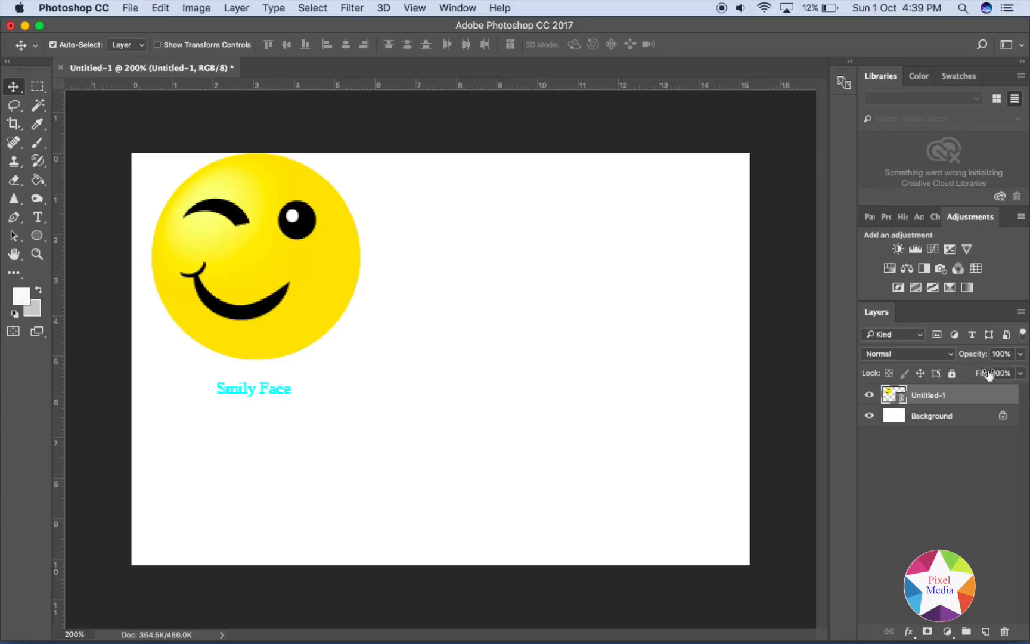
- Open the linked smiley's source artwork in Illustrator and isolate its group for editing
{"action": "double_click", "coordinate": [904, 398]}
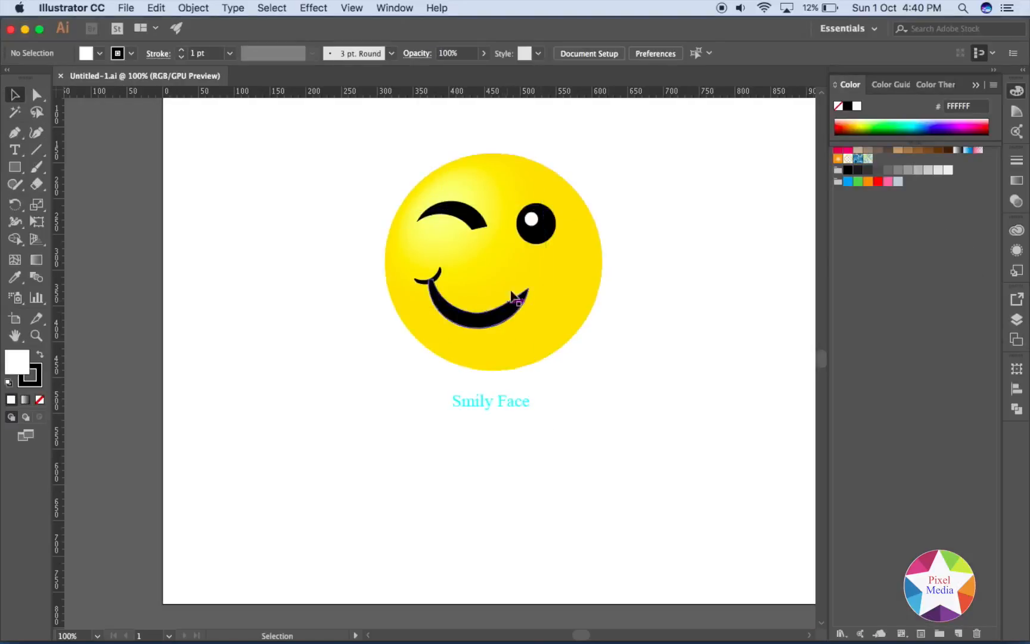
{"action": "left_click", "coordinate": [535, 225]}
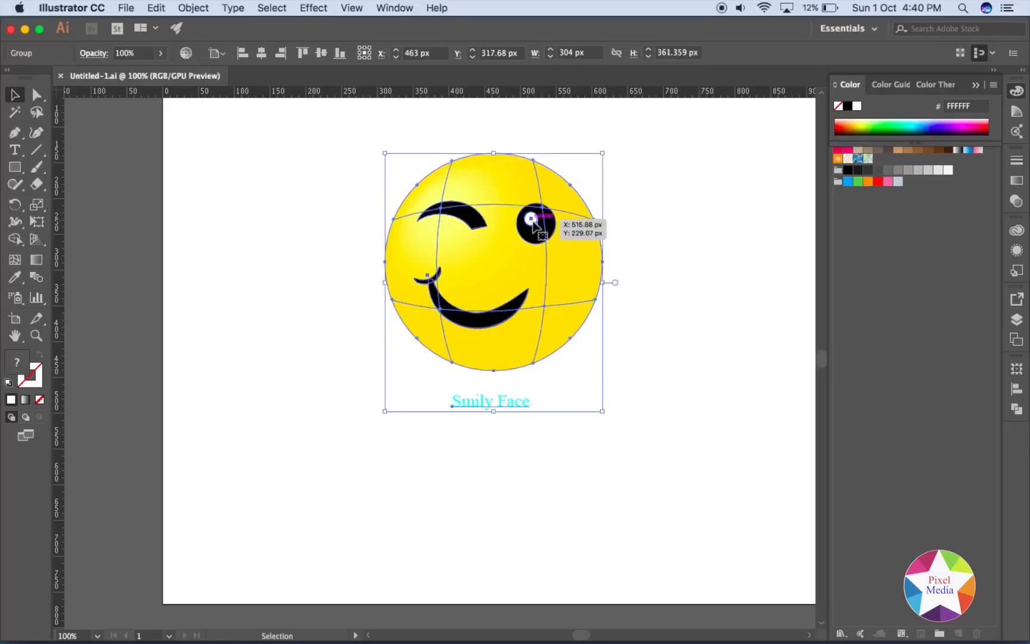
{"action": "left_click", "coordinate": [720, 370]}
{"action": "left_click", "coordinate": [508, 356]}
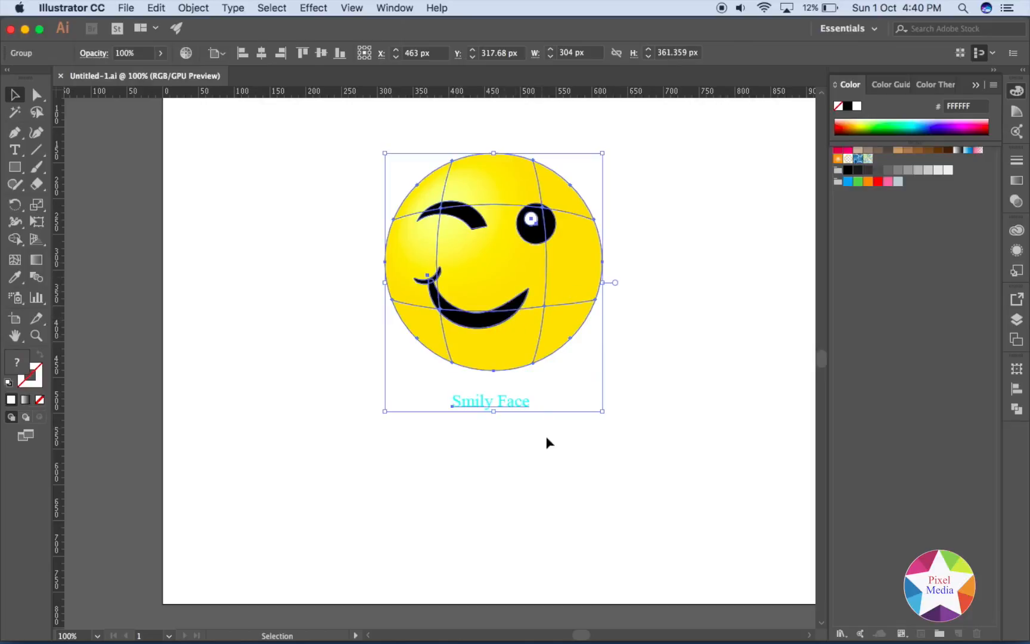
{"action": "double_click", "coordinate": [494, 407]}
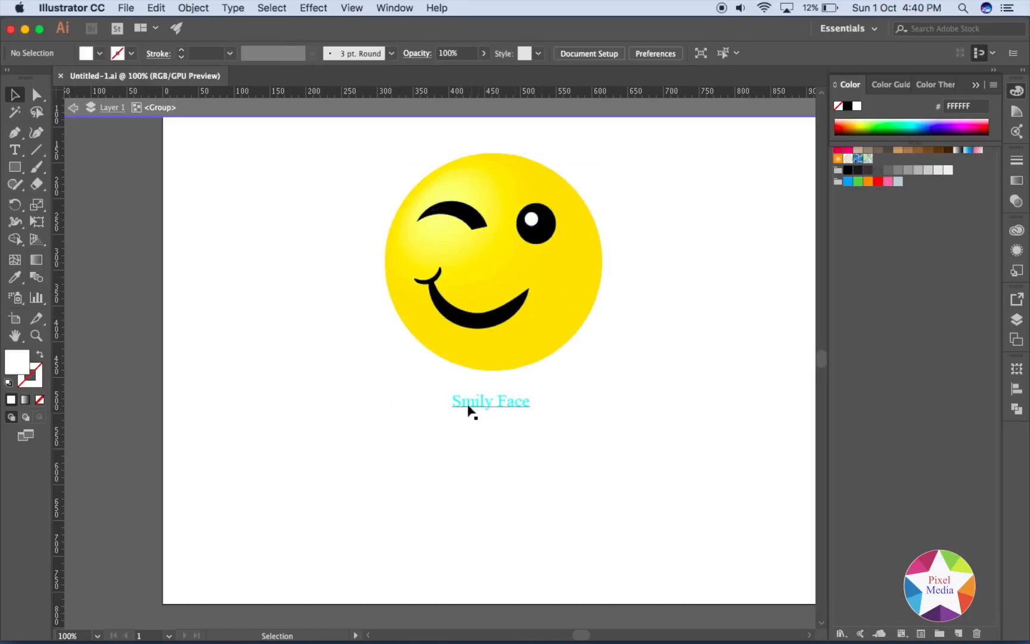
- Recolor the Smily Face caption red (FF1D25), leave text editing and group isolation, and save Untitled-1.ai
{"action": "left_click", "coordinate": [15, 150]}
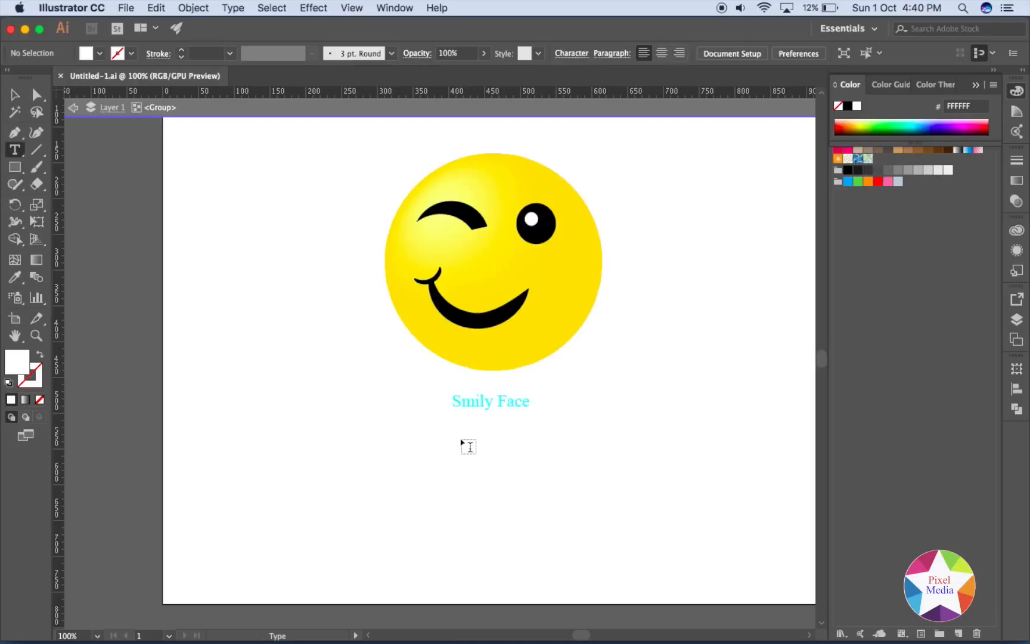
{"action": "left_click_drag", "start_coordinate": [453, 401], "coordinate": [531, 401]}
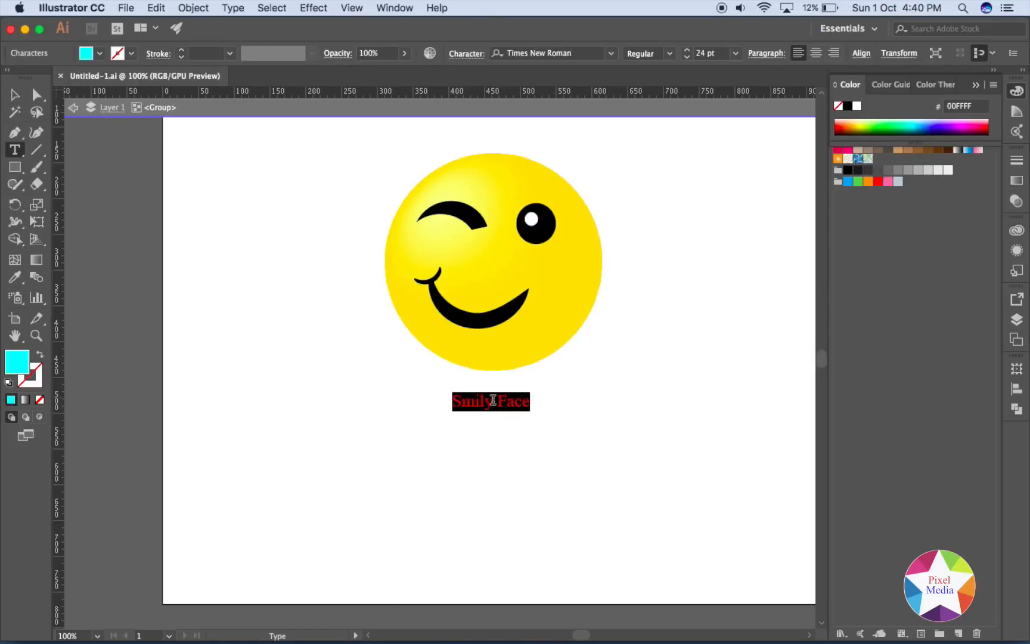
{"action": "left_click", "coordinate": [879, 181]}
{"action": "key", "text": "Escape"}
{"action": "key", "text": "super+s"}
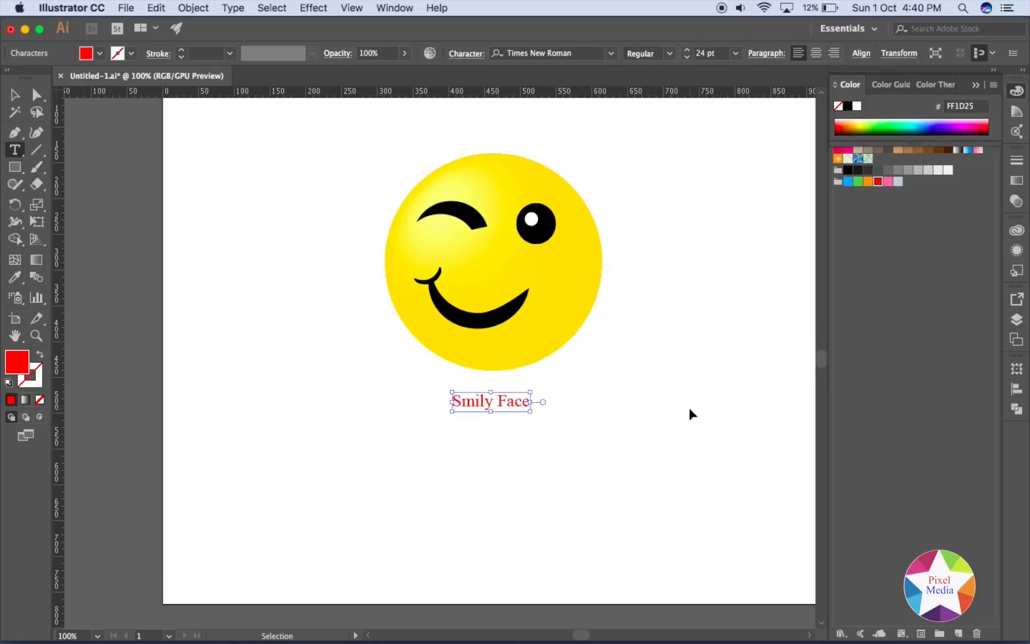